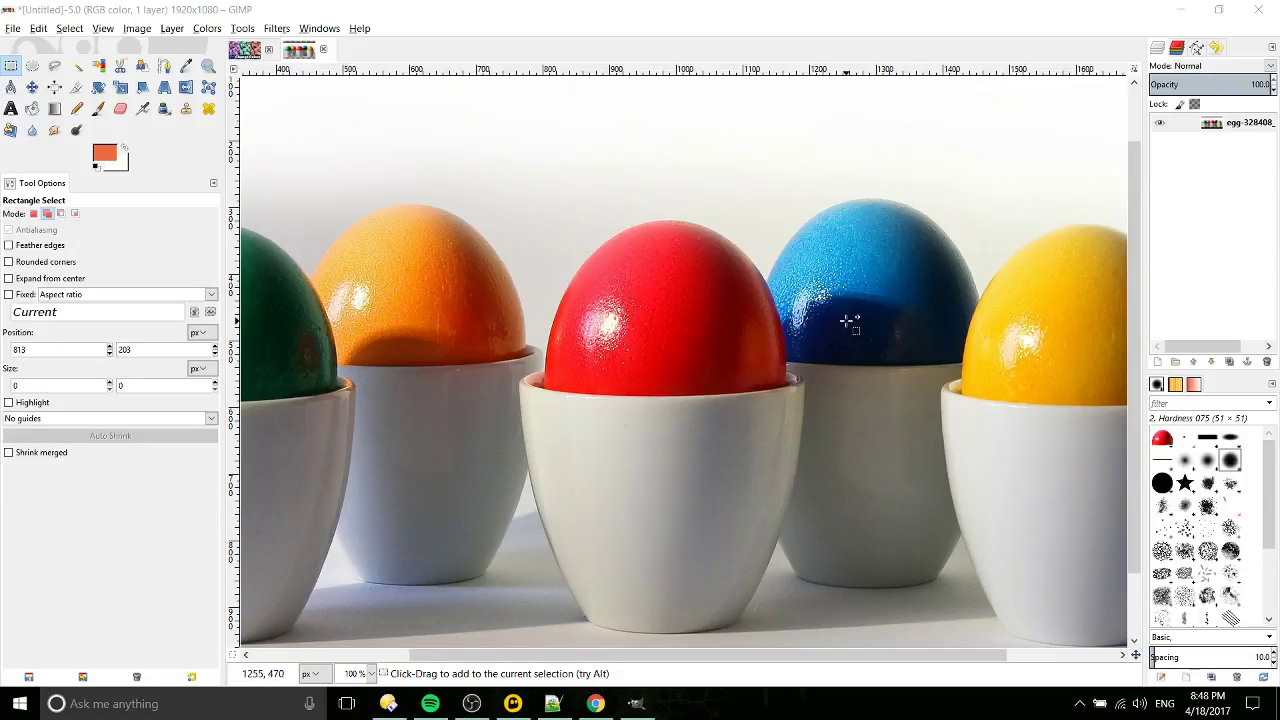
- Start a Scissors Select outline at the red egg's top and place points down its upper-right edge to the blue egg
click(118, 76)
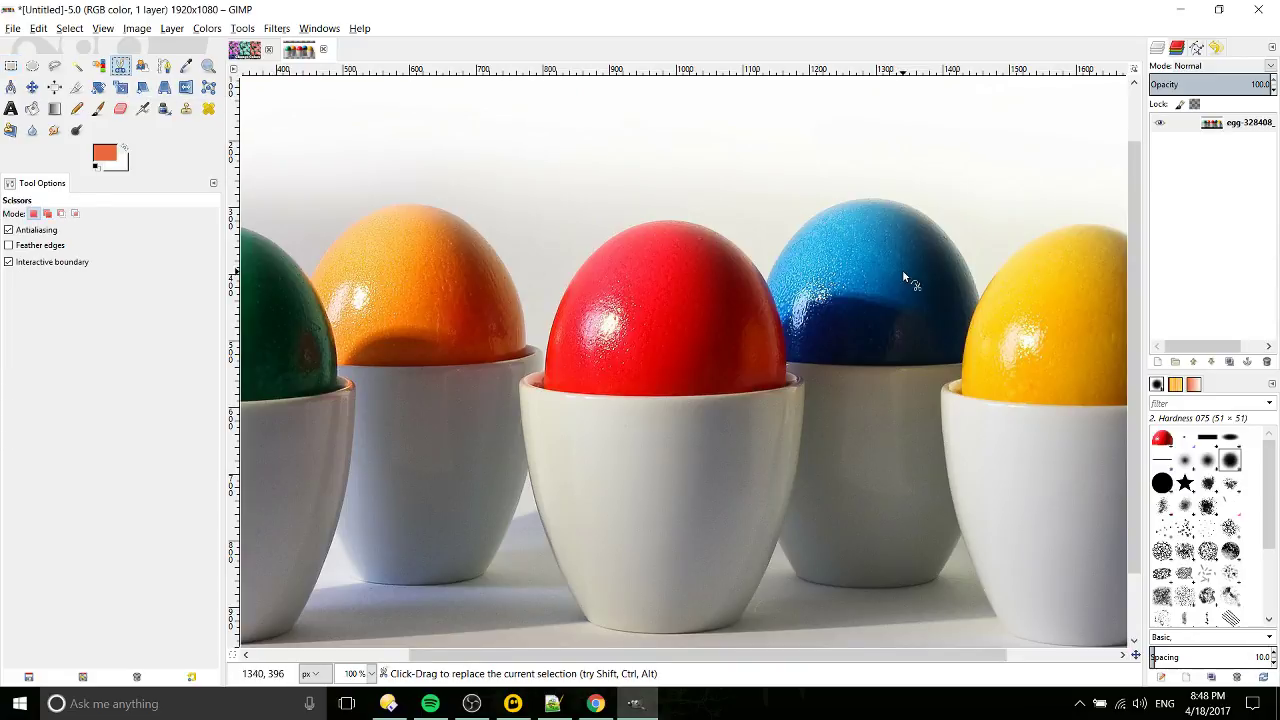
scroll(731, 220, up, 2)
scroll(731, 220, right, 2)
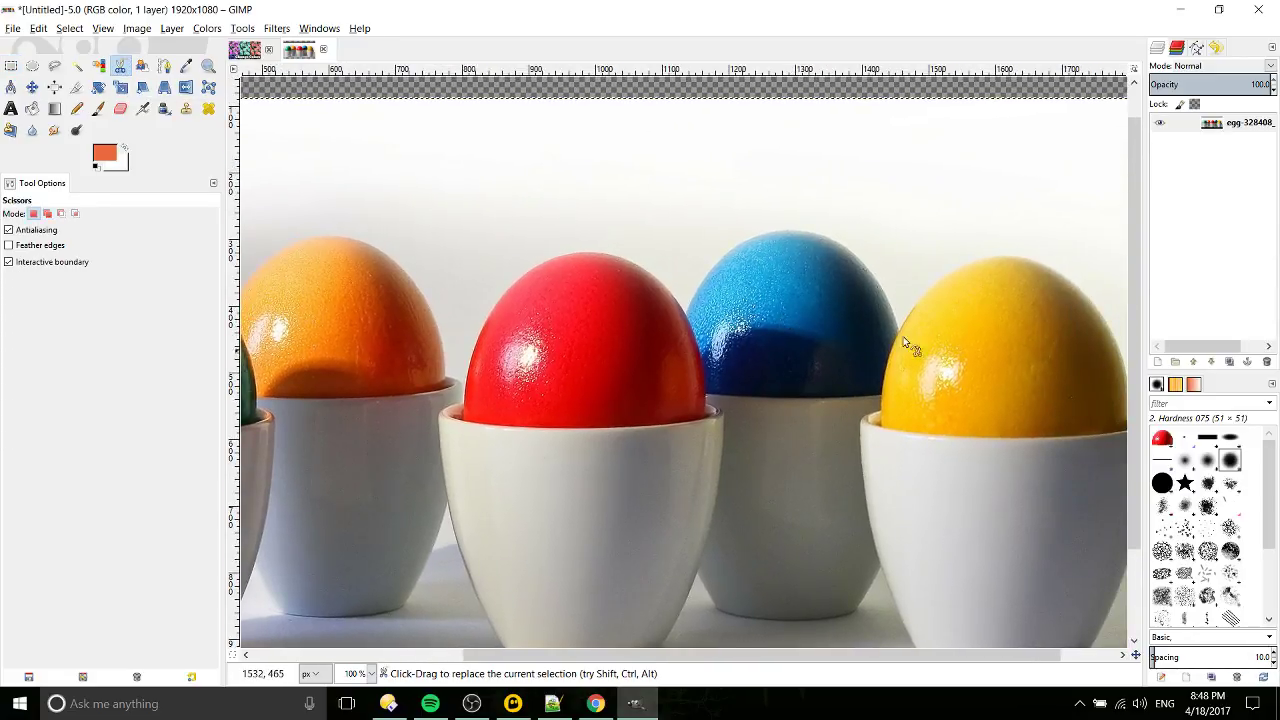
scroll(565, 218, up, 1)
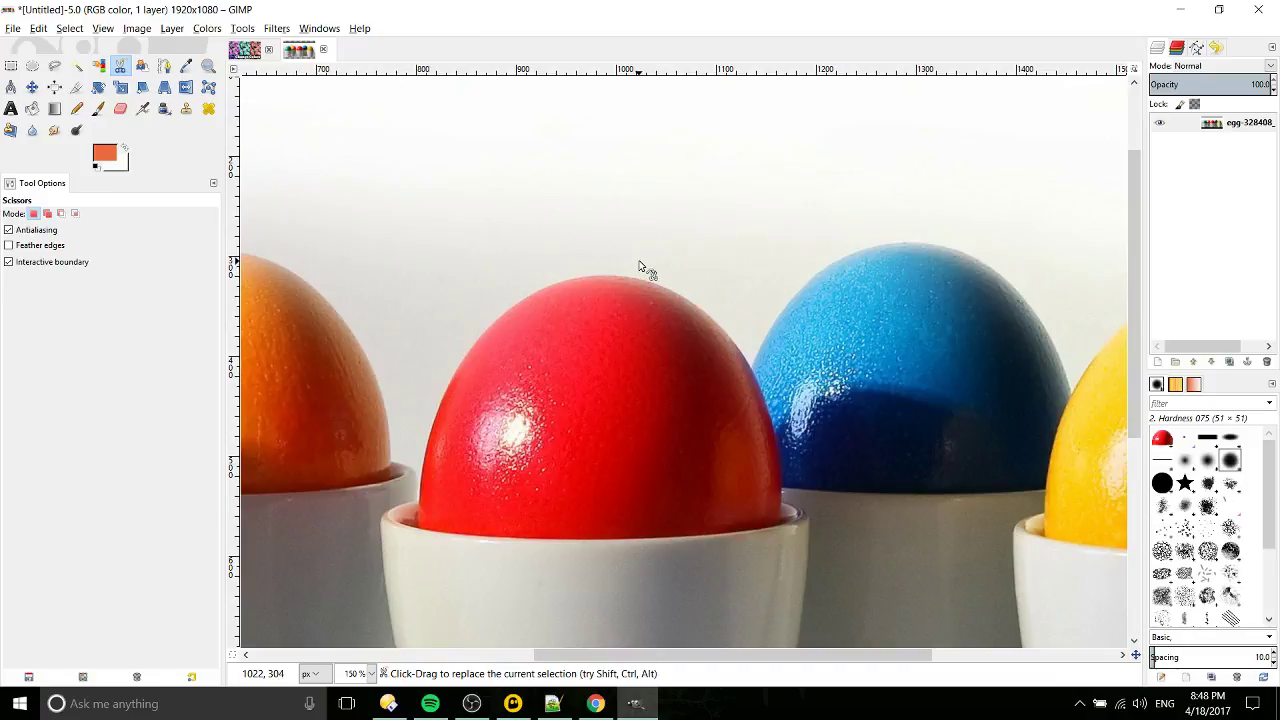
scroll(680, 330, up, 1)
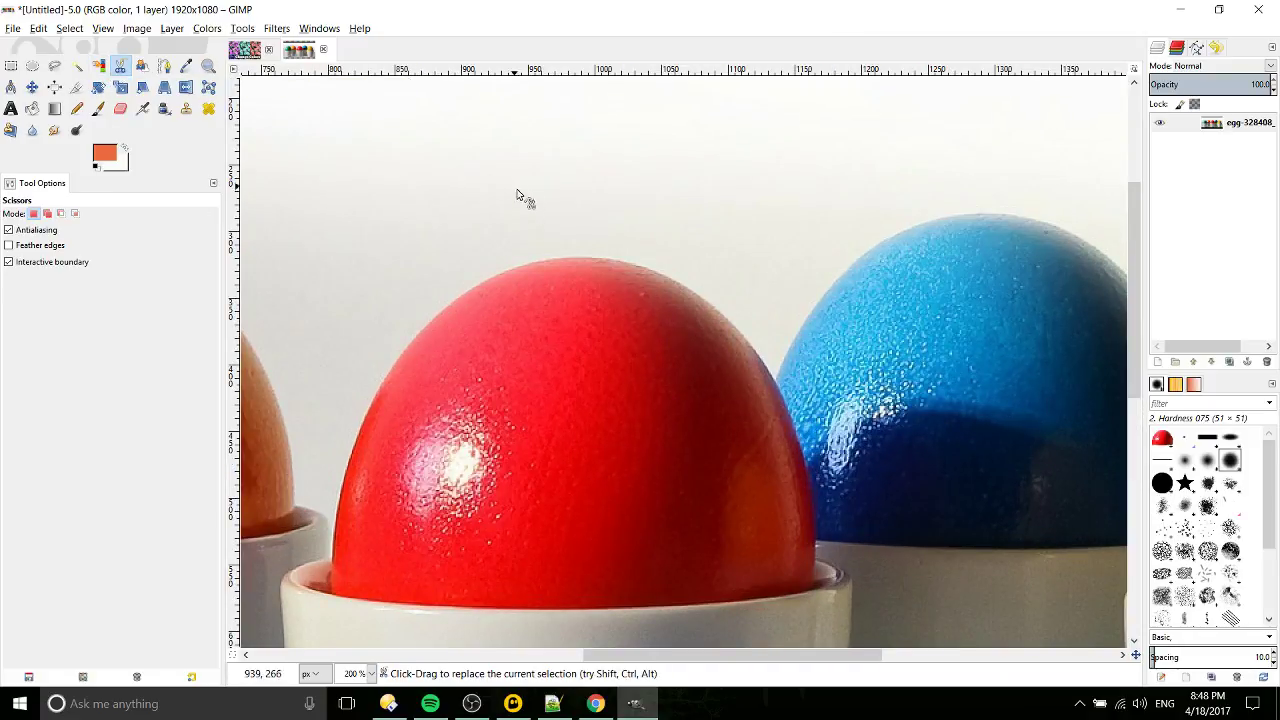
click(581, 256)
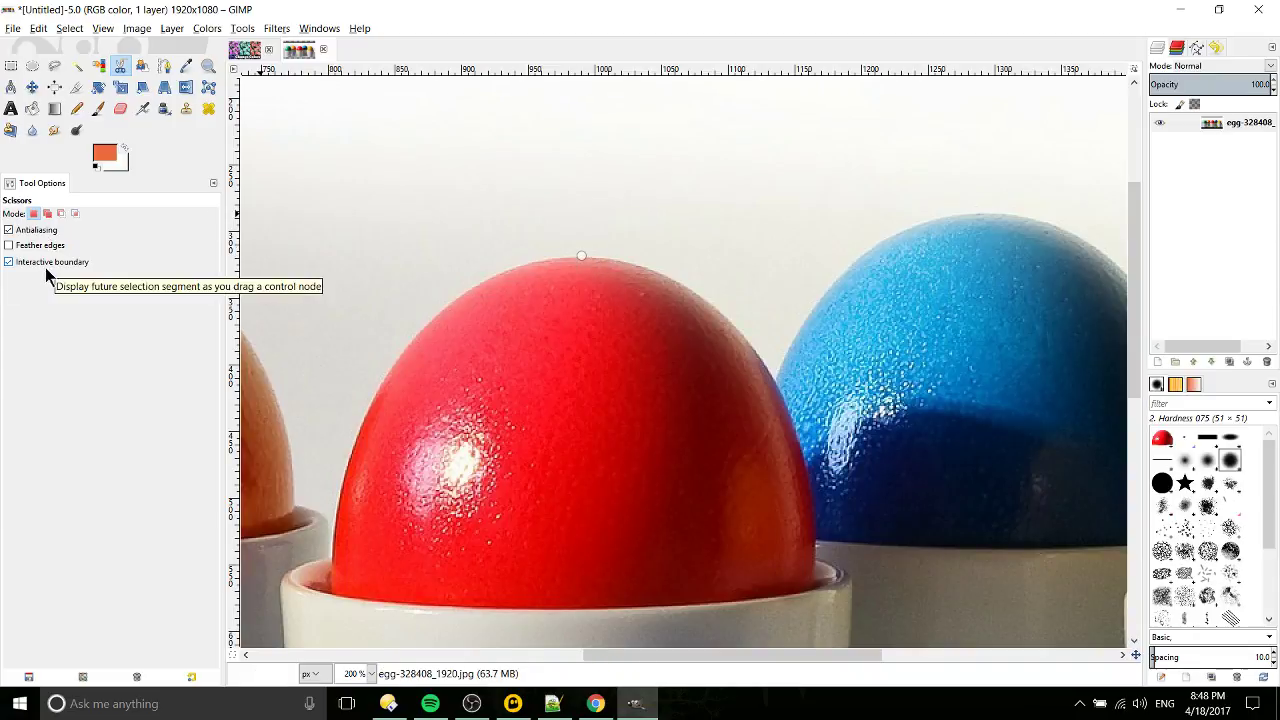
click(728, 321)
click(784, 402)
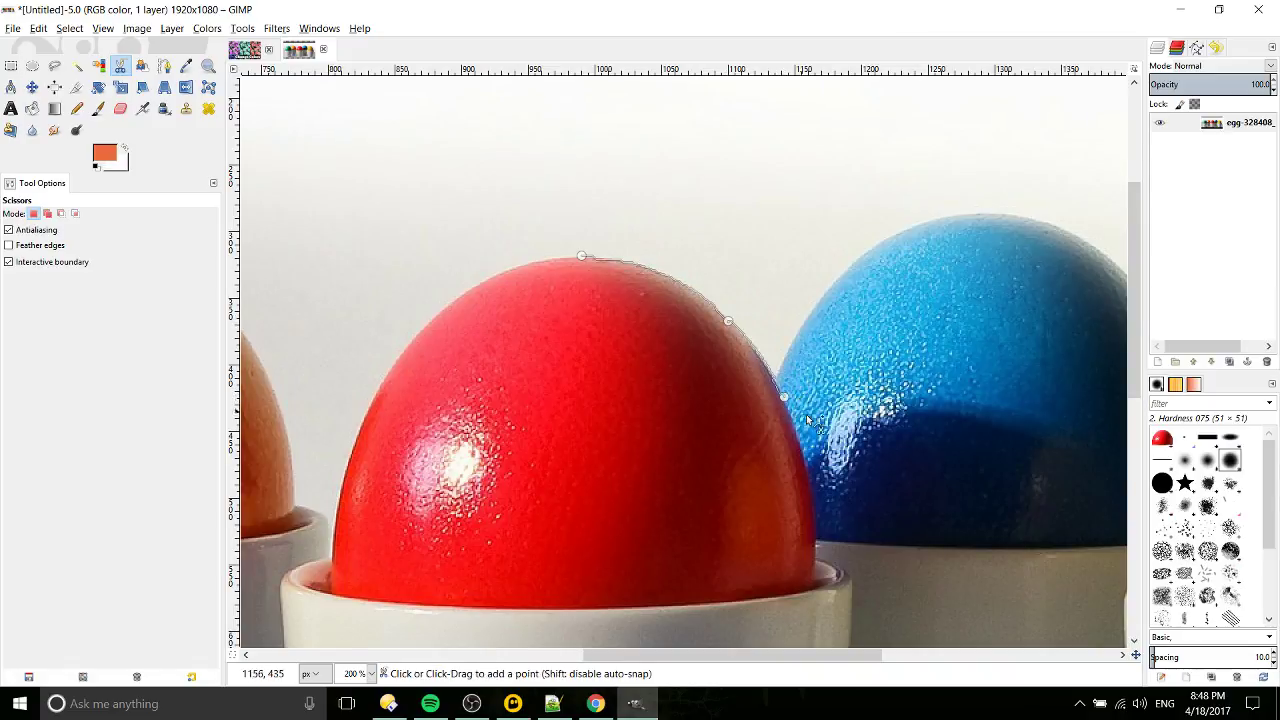
- Continue the scissors outline down the red egg's right edge to the cup rim, adjusting the points to follow the contour
scroll(790, 400, up, 4)
scroll(718, 342, down, 4)
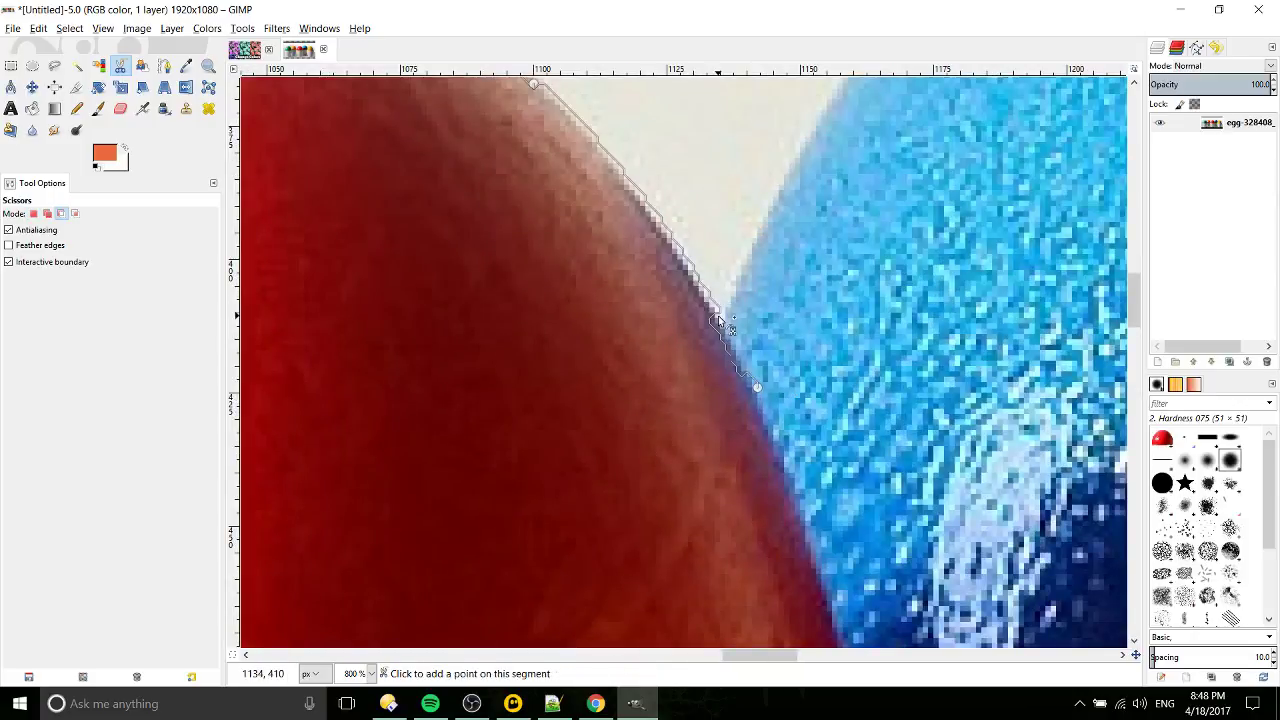
scroll(729, 338, up, 1)
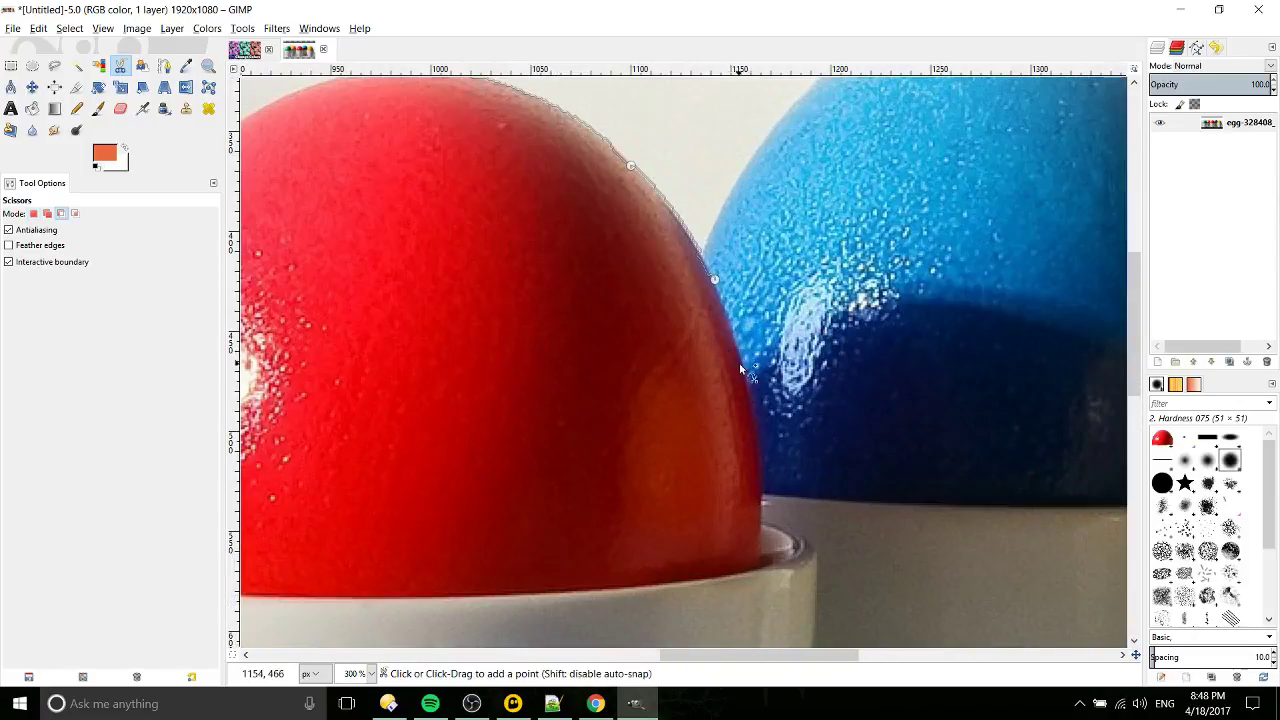
click(746, 383)
scroll(746, 375, down, 2)
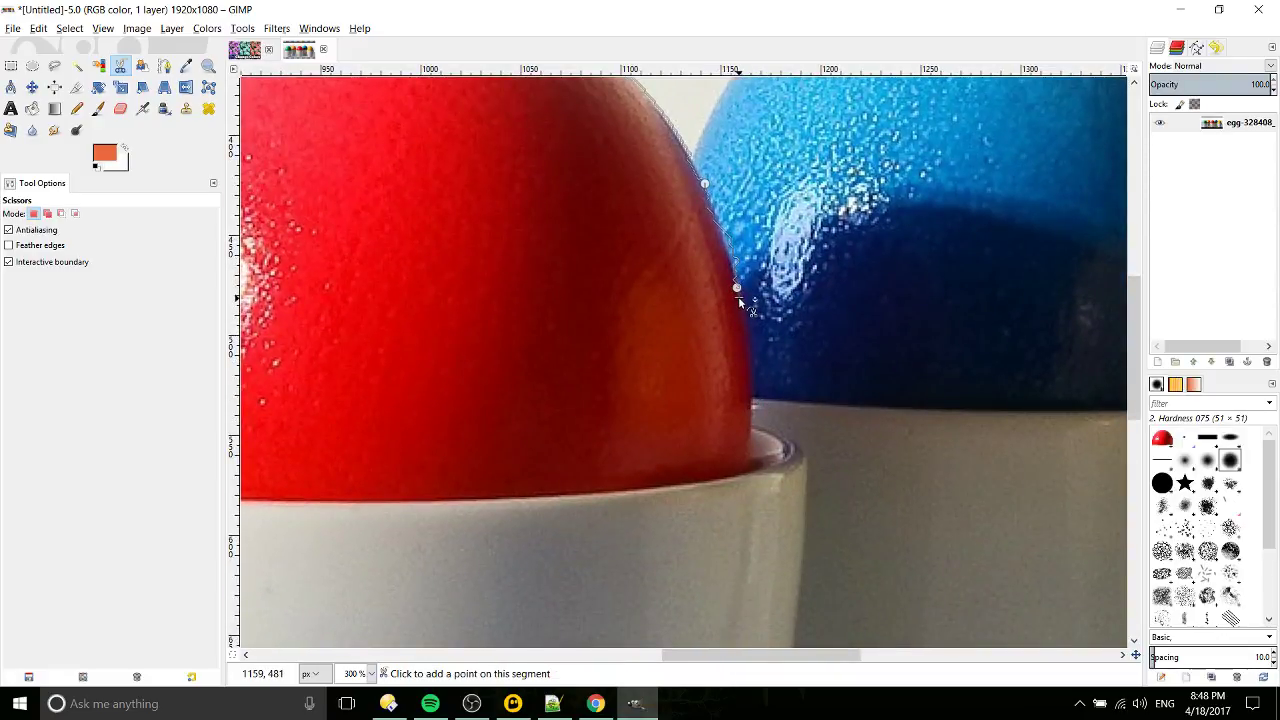
drag(741, 322, 754, 387)
drag(748, 478, 747, 474)
drag(737, 288, 741, 306)
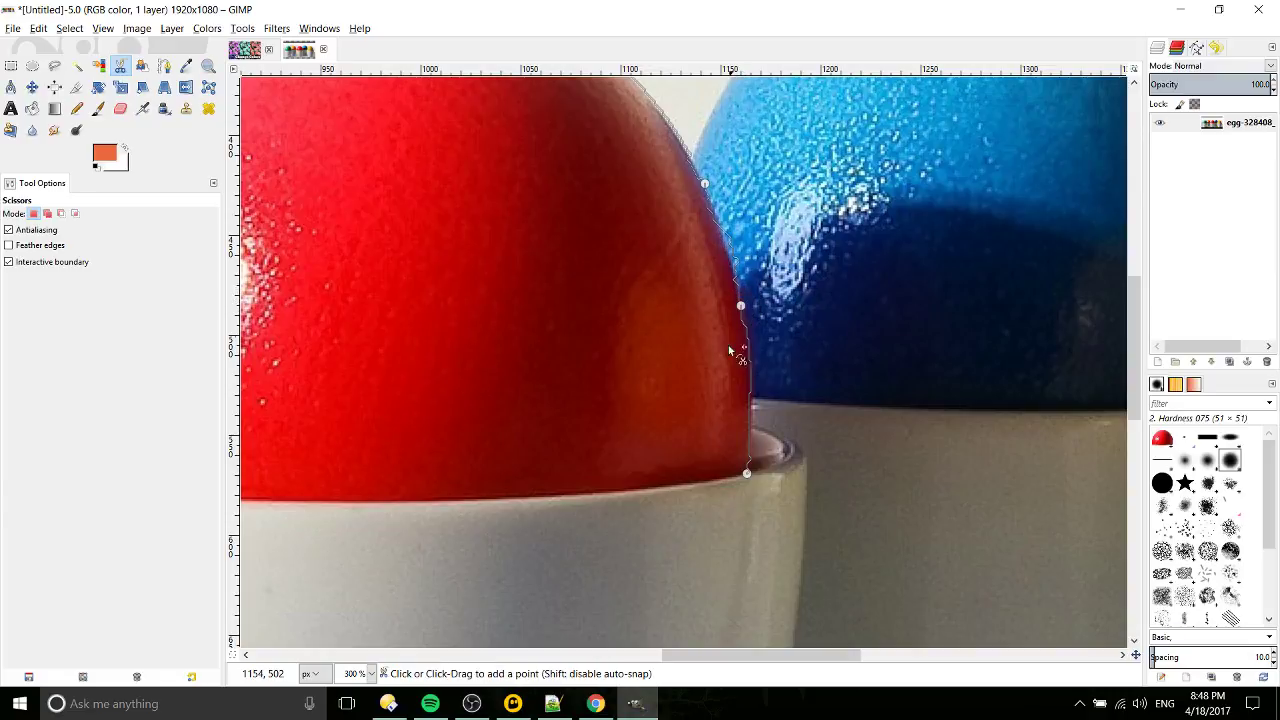
- Trace the red egg's bottom along the cup rim and up its left side, closing the outline at the starting point
scroll(730, 350, down, 1)
scroll(678, 428, down, 1)
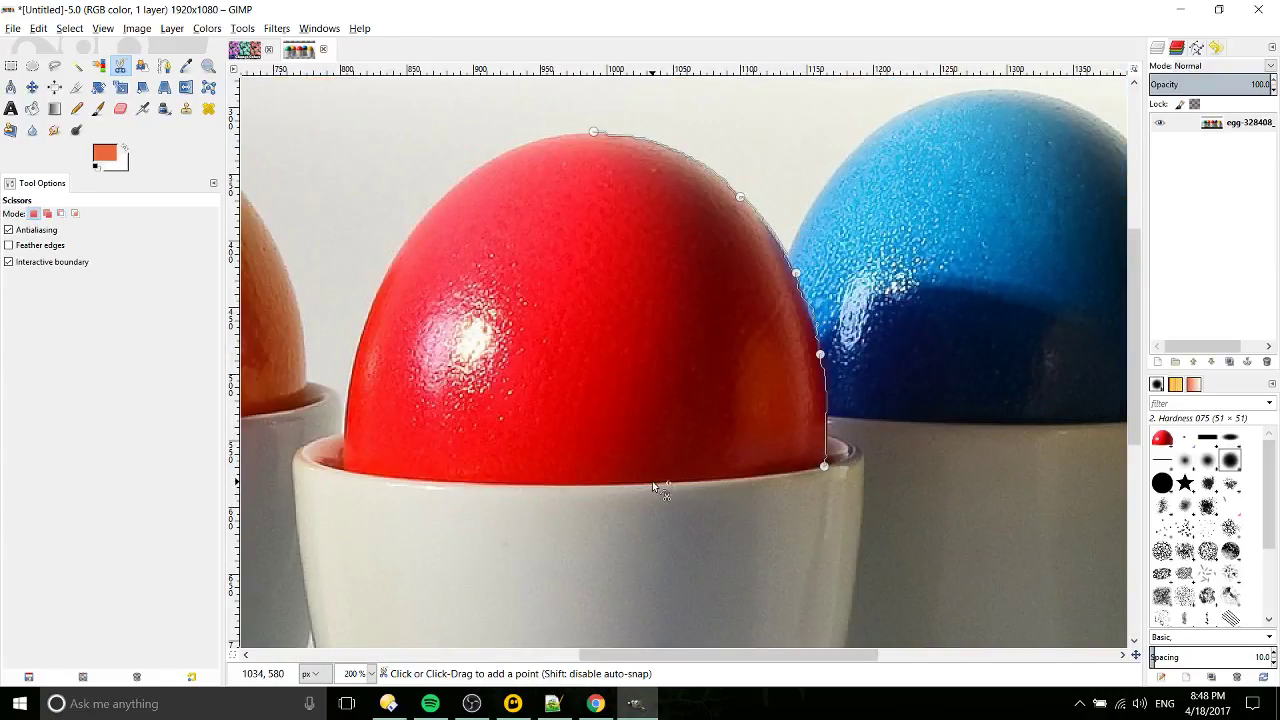
click(652, 481)
click(415, 476)
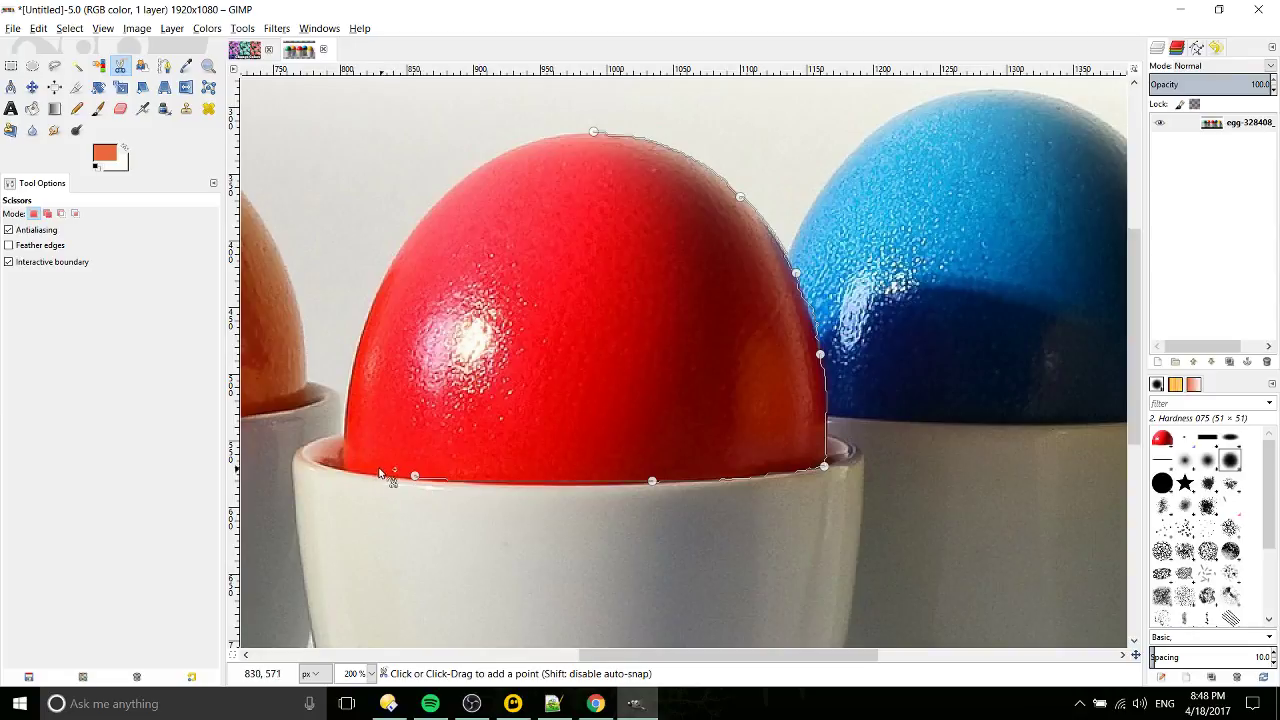
click(348, 468)
click(378, 281)
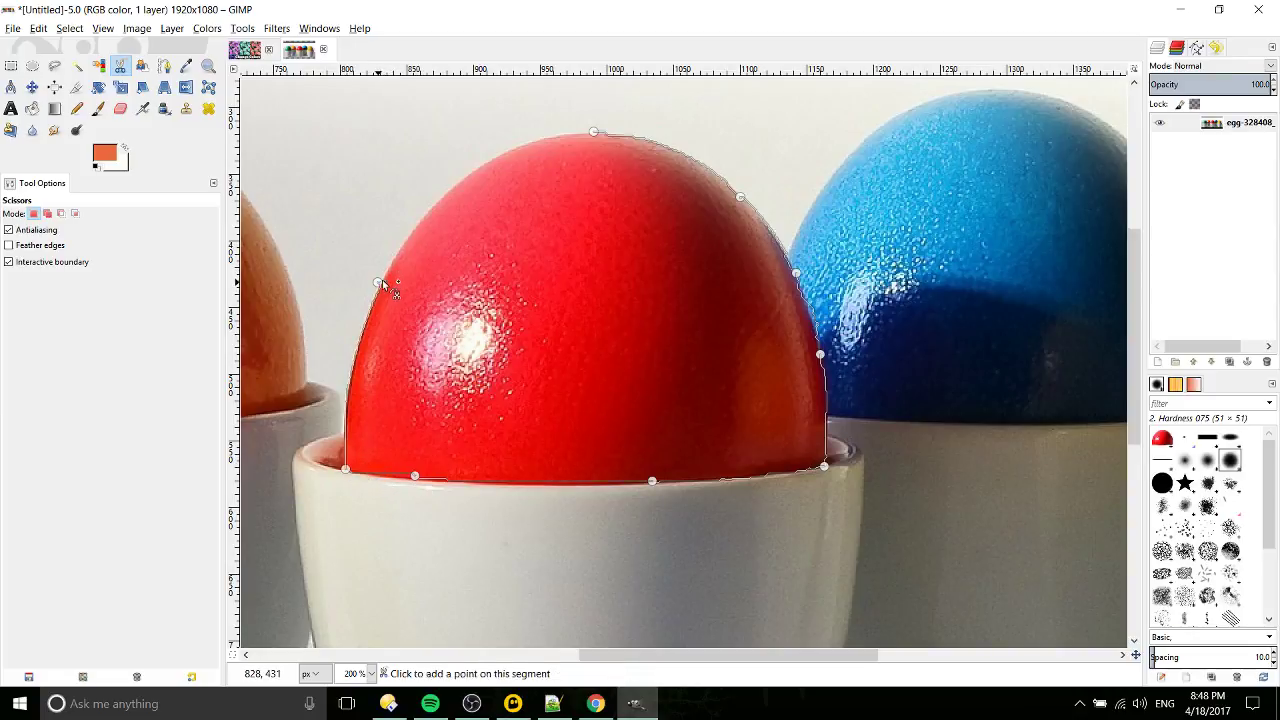
click(594, 132)
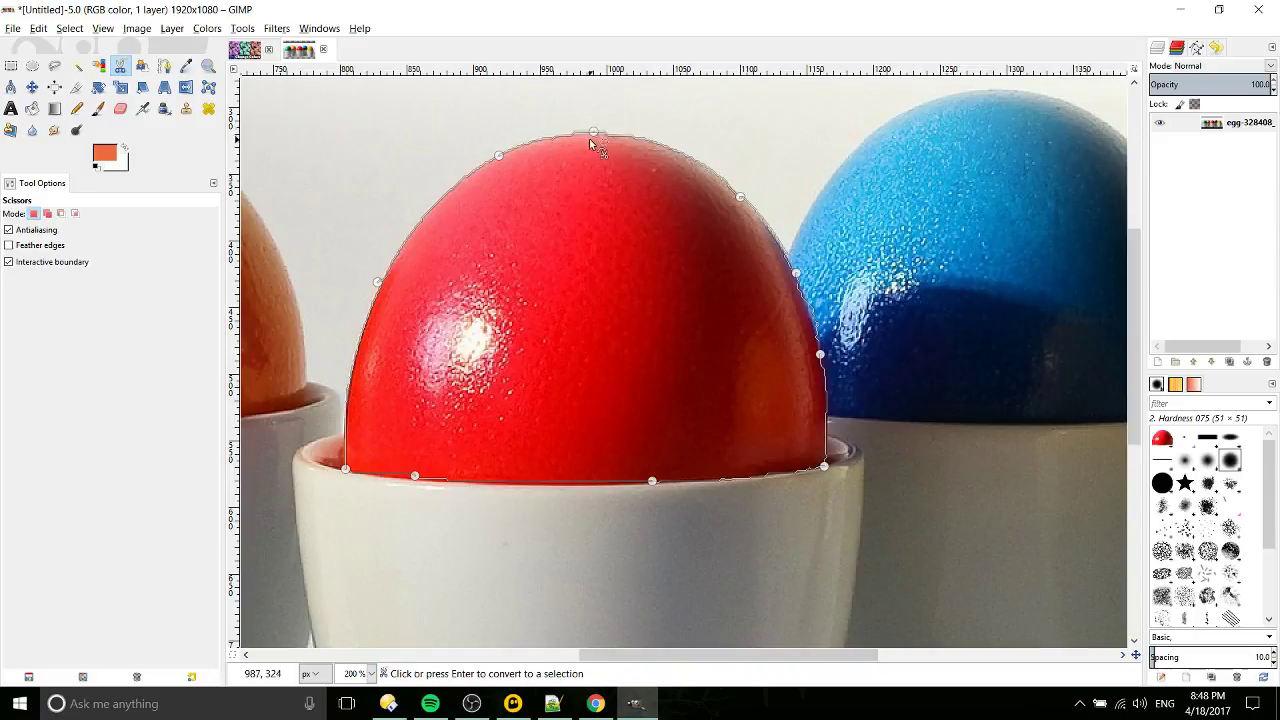
- Refine the outline's bottom edge with an extra point mid-rim, and shift the neighbouring and lower-right corner points onto the egg's border
drag(619, 283, 737, 243)
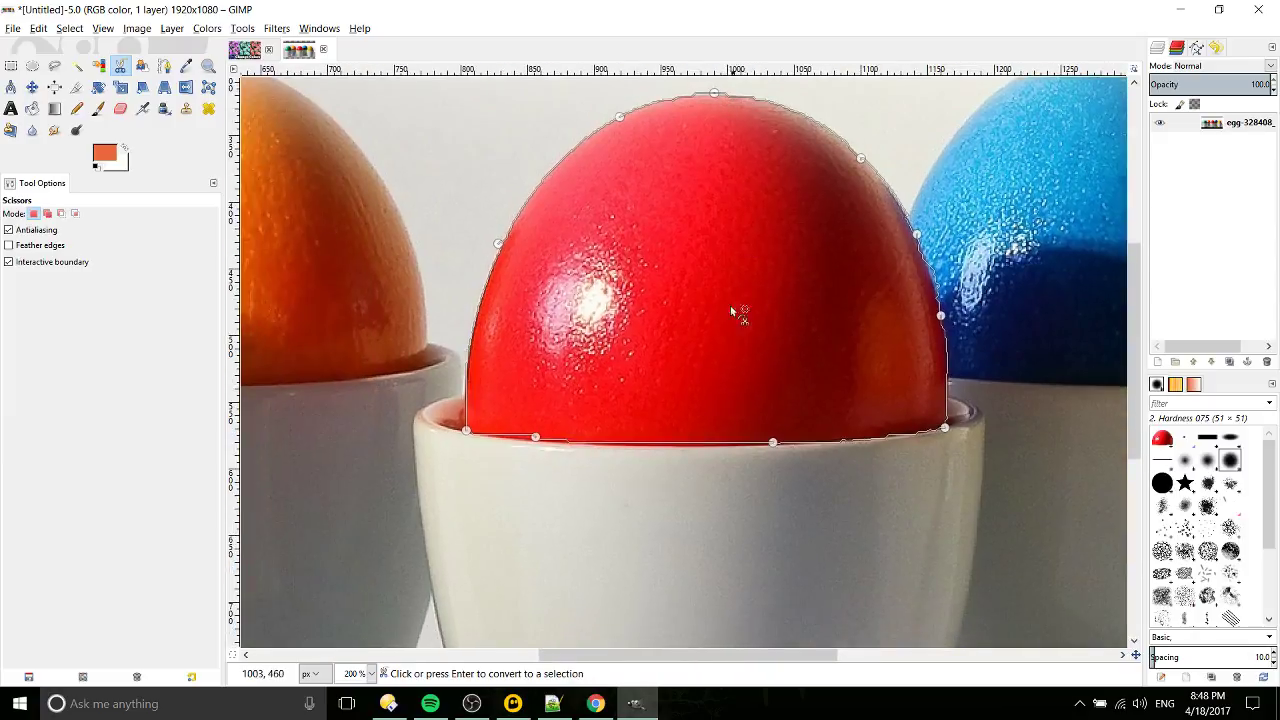
scroll(754, 416, up, 1)
scroll(749, 478, up, 1)
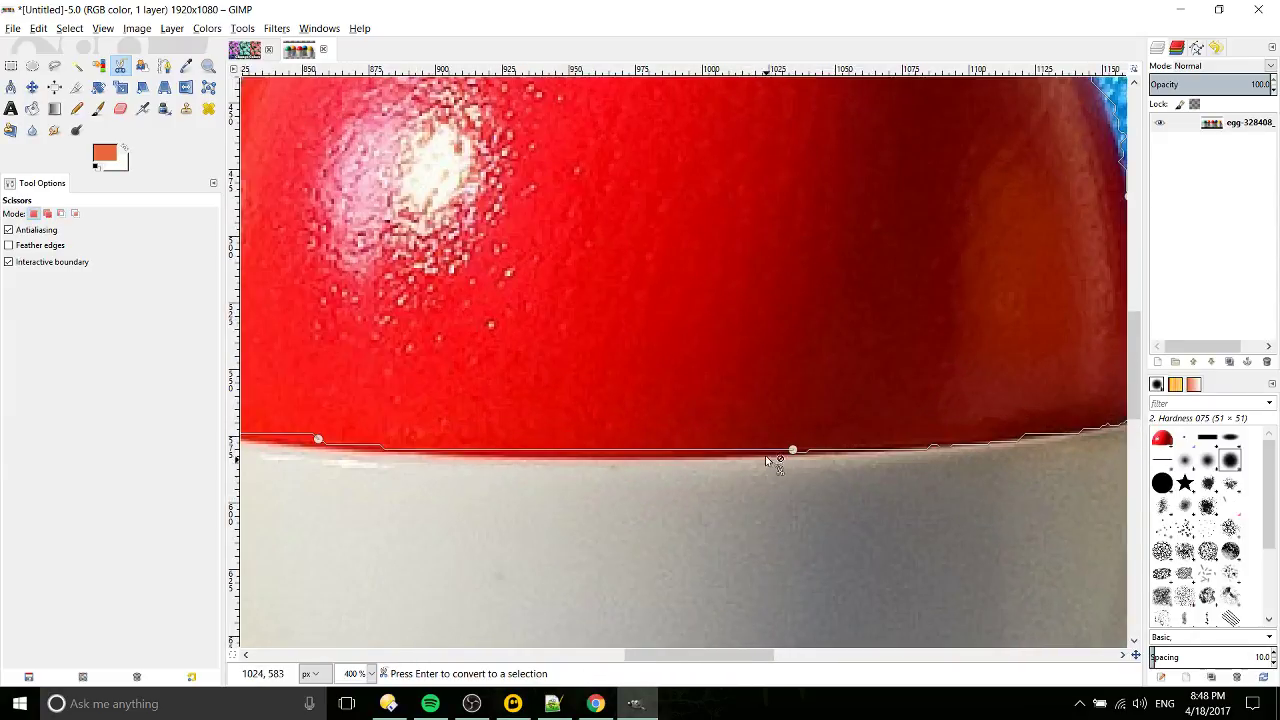
click(560, 459)
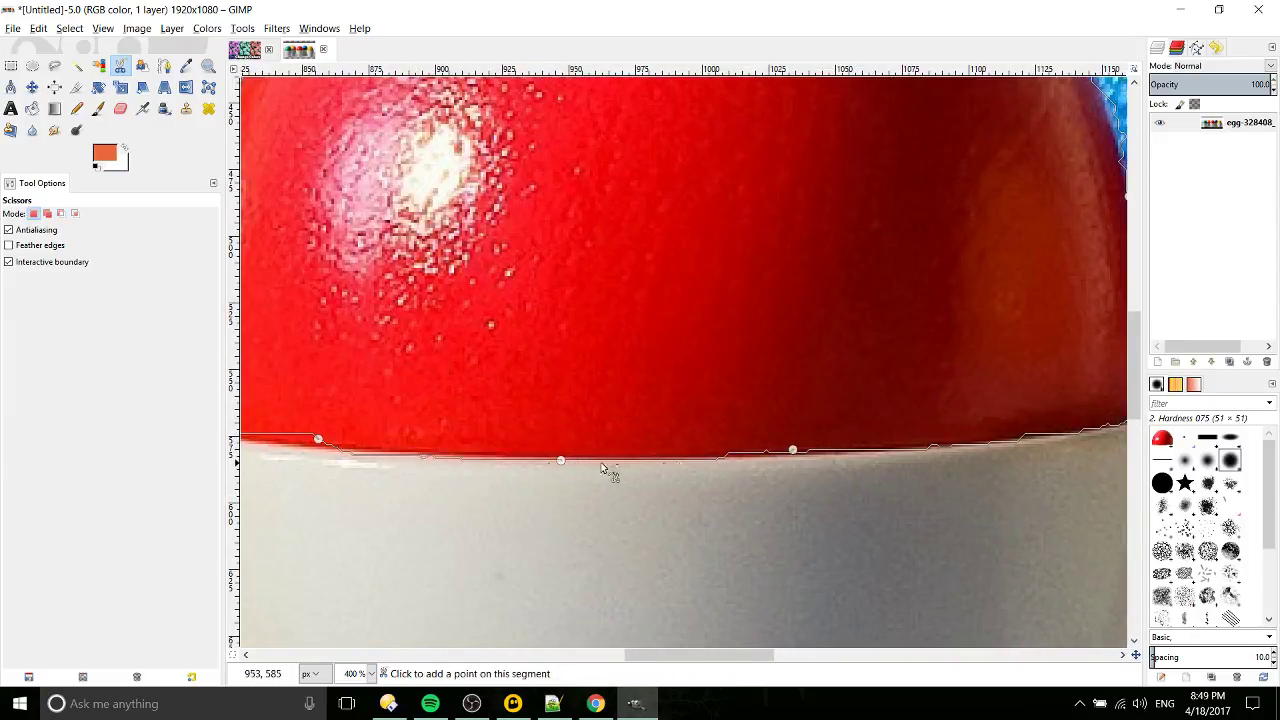
drag(792, 451, 793, 454)
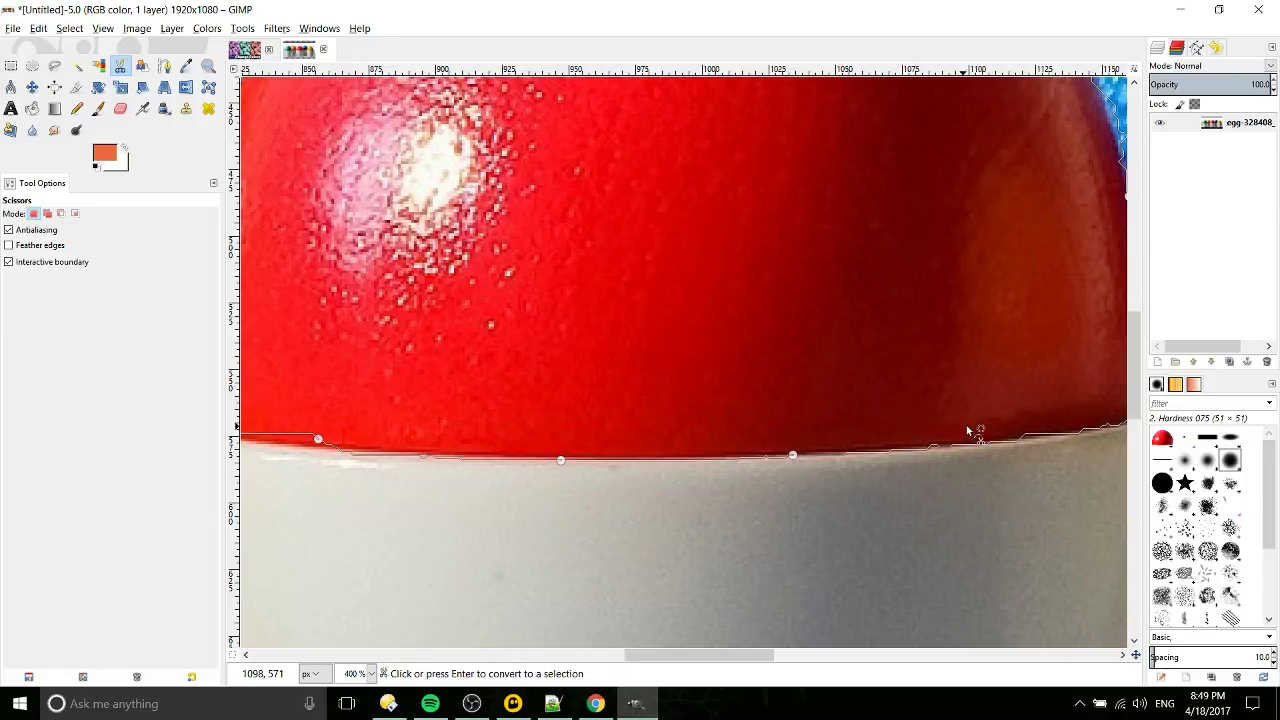
drag(966, 429, 639, 468)
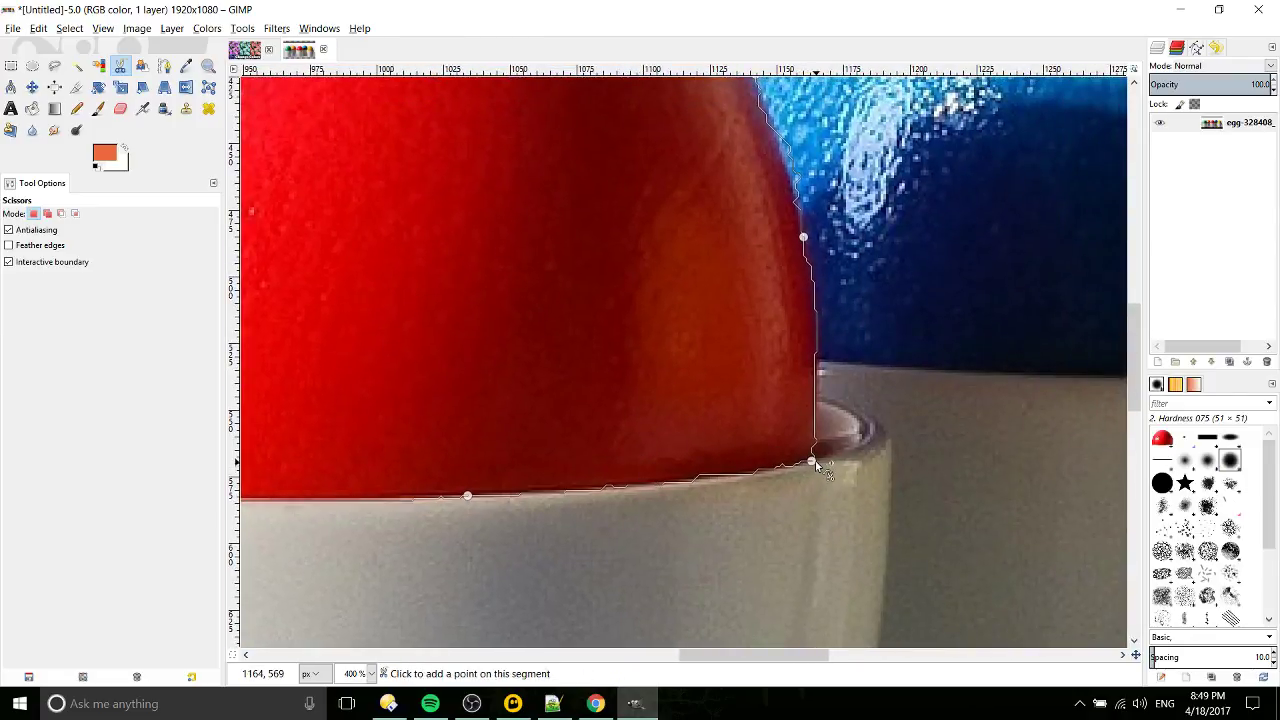
drag(811, 461, 825, 457)
- Adjust the outline points near the egg's lower-left rim and on its left edge to fit the contour more closely
scroll(900, 409, left, 10)
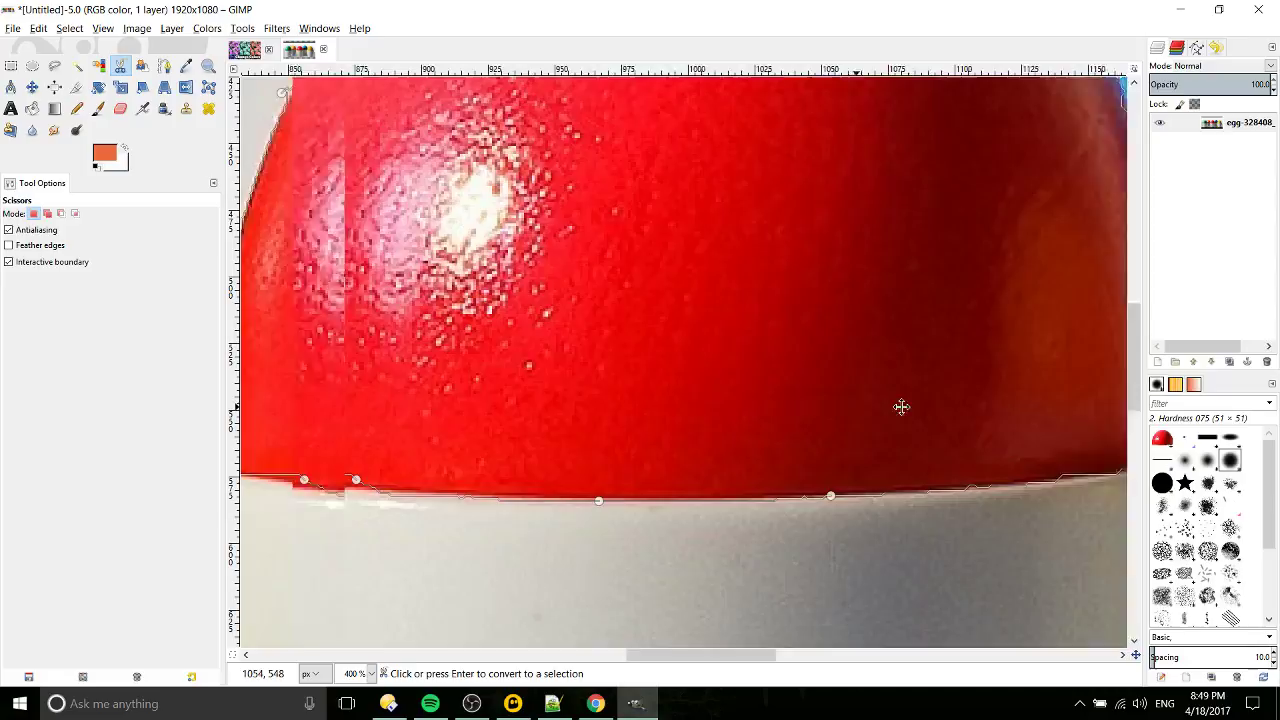
click(628, 479)
drag(628, 479, 612, 488)
drag(655, 362, 514, 566)
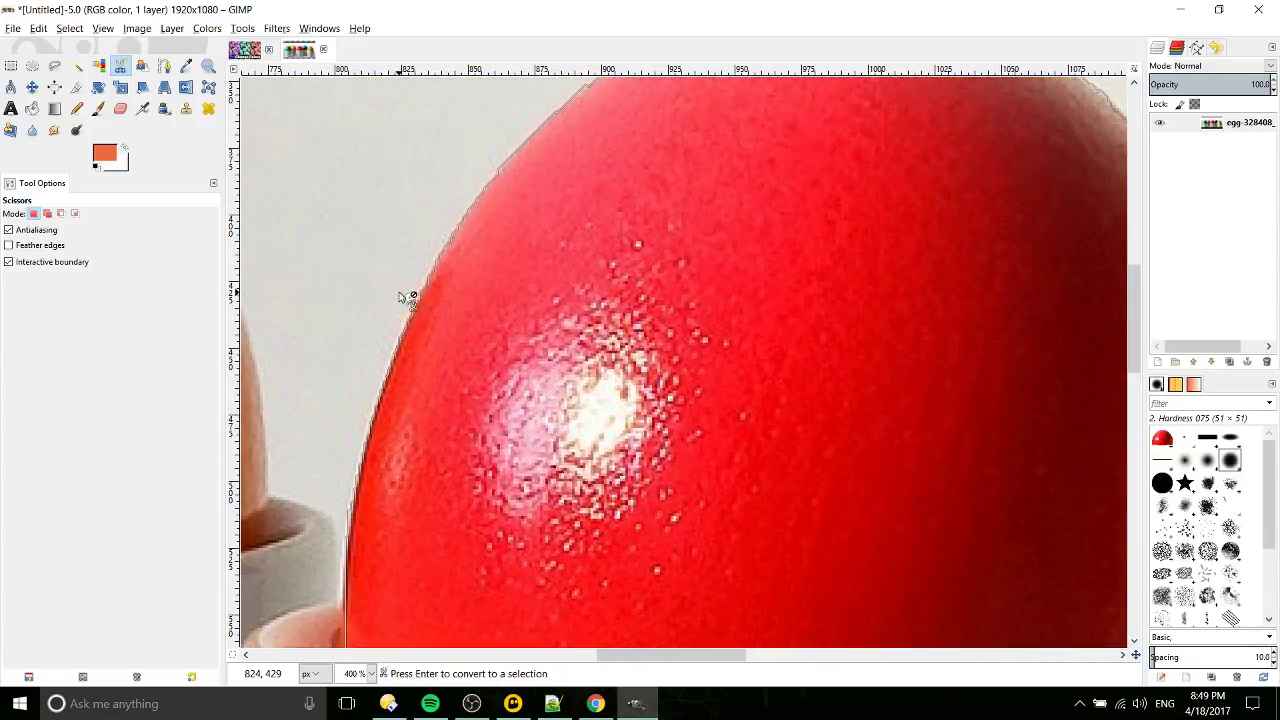
drag(410, 297, 410, 303)
scroll(611, 240, up, 4)
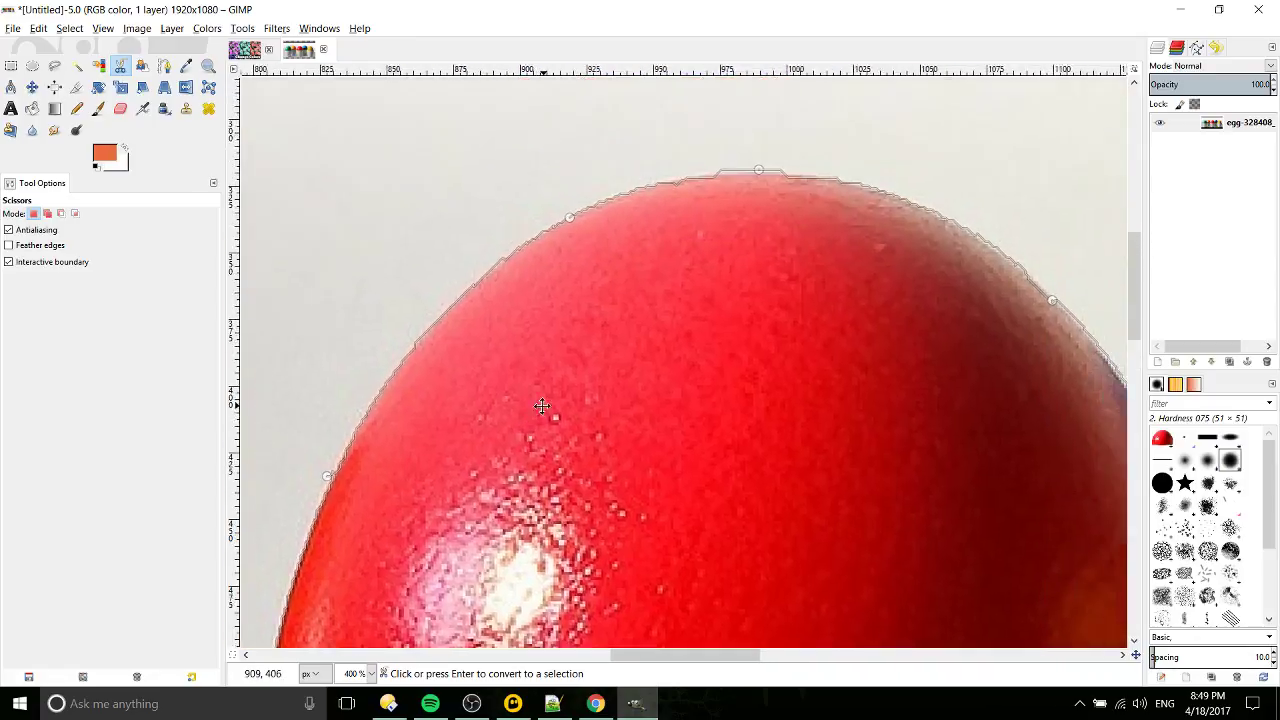
- Convert the closed scissors outline around the red egg into a selection
scroll(476, 312, right, 4)
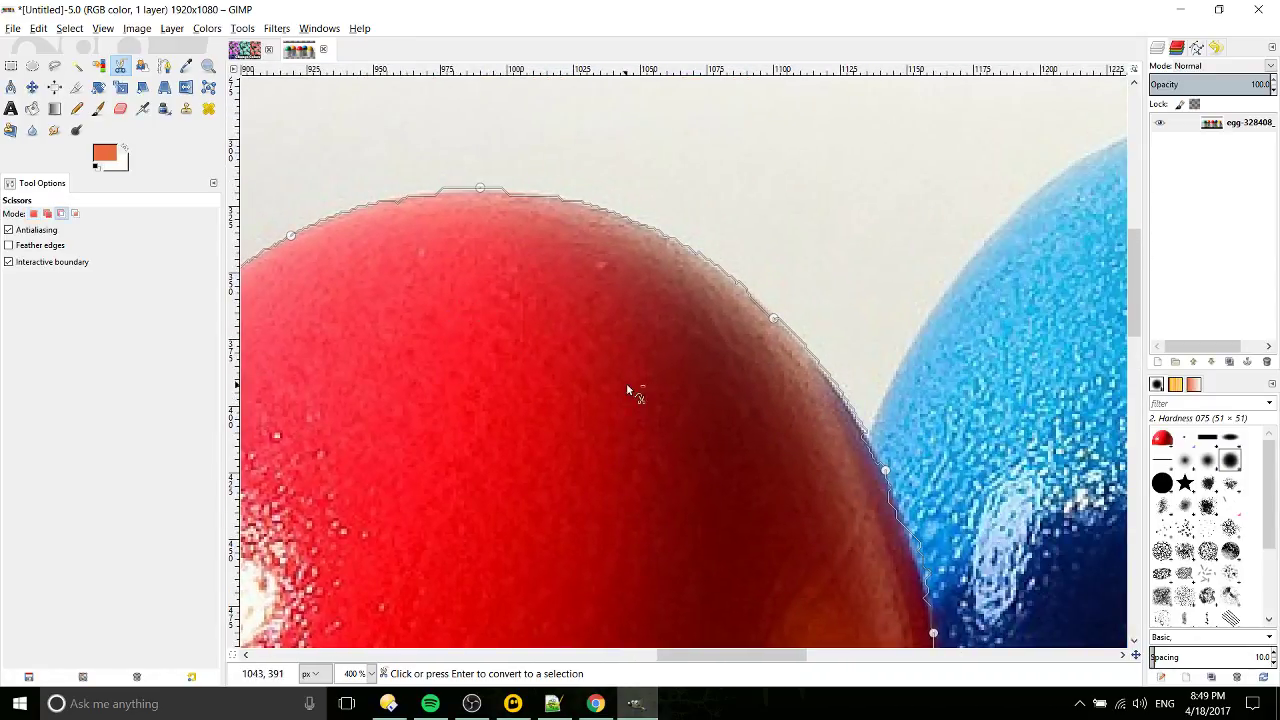
ctrl+scroll(626, 383, down, 2)
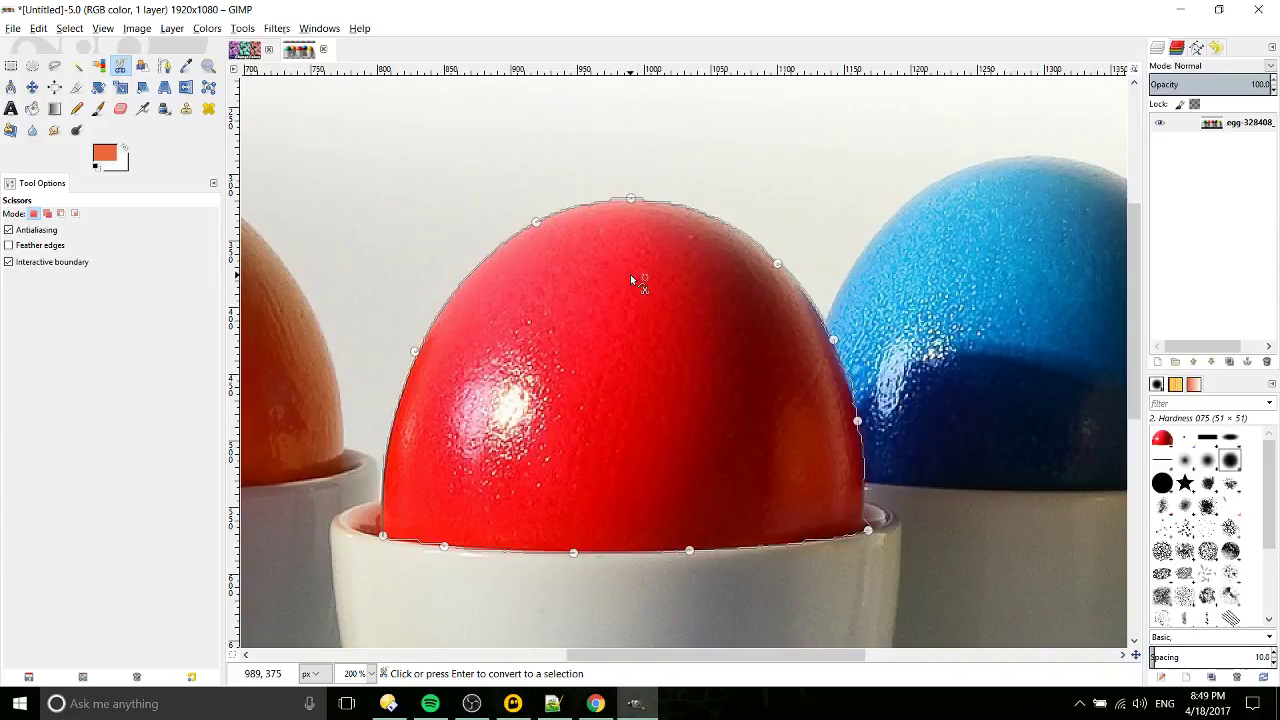
click(631, 278)
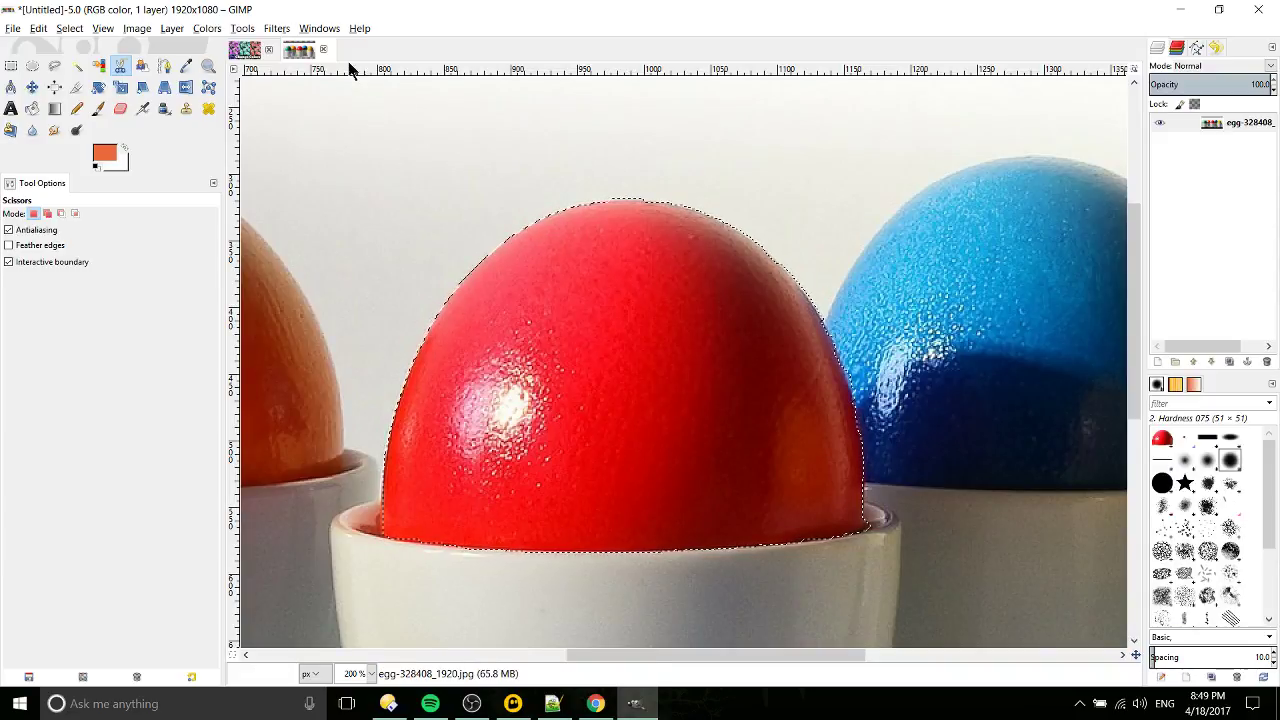
- Recolor the selected egg blue with Hue-Saturation by setting the master hue to -119
click(212, 30)
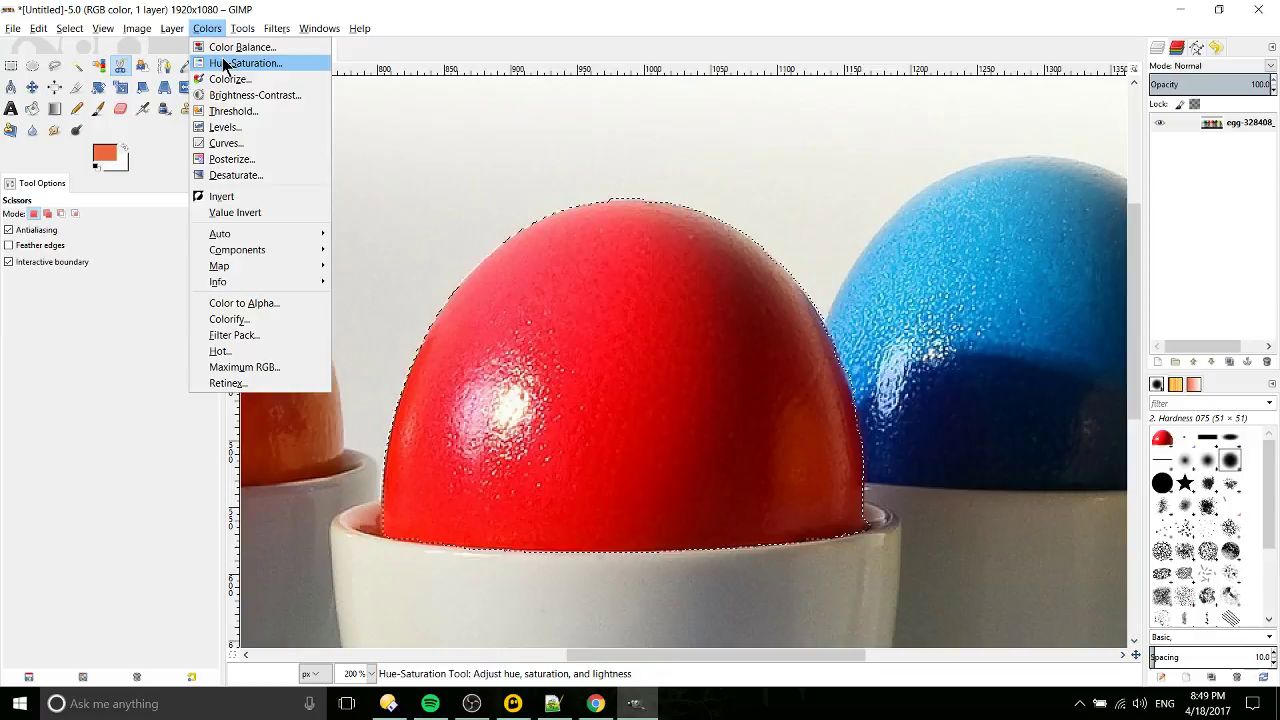
click(245, 63)
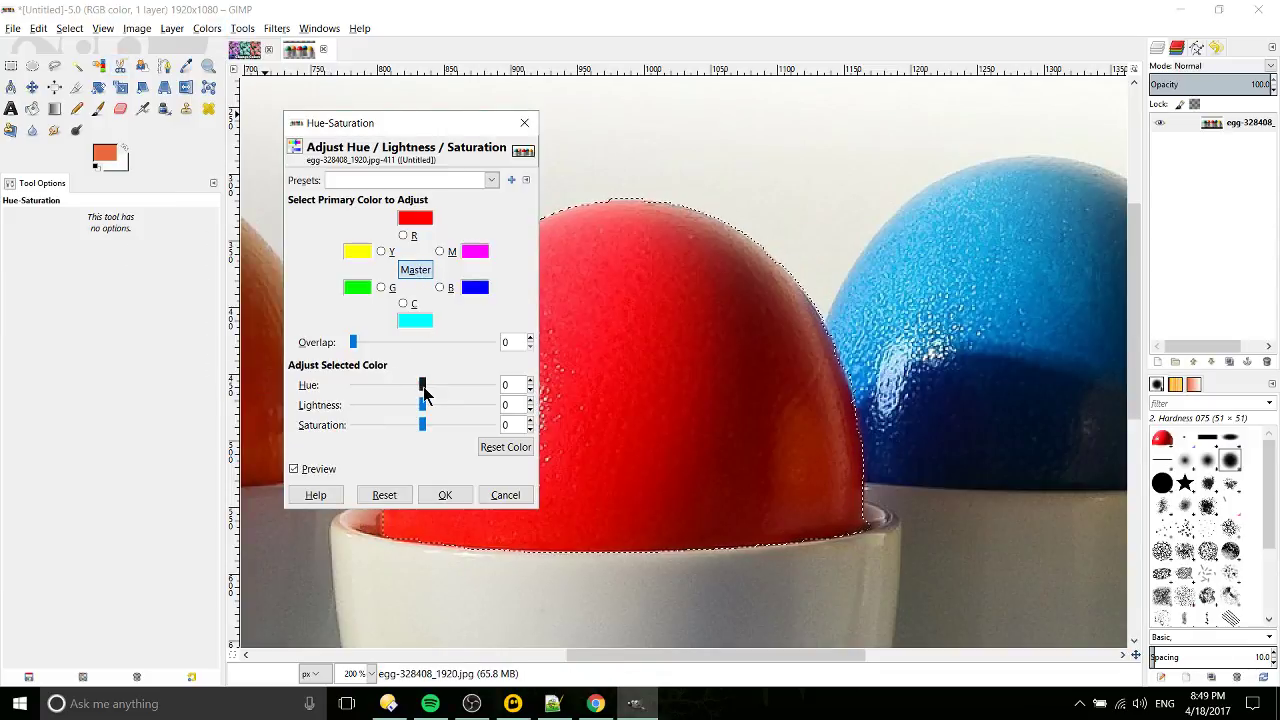
drag(422, 385, 377, 387)
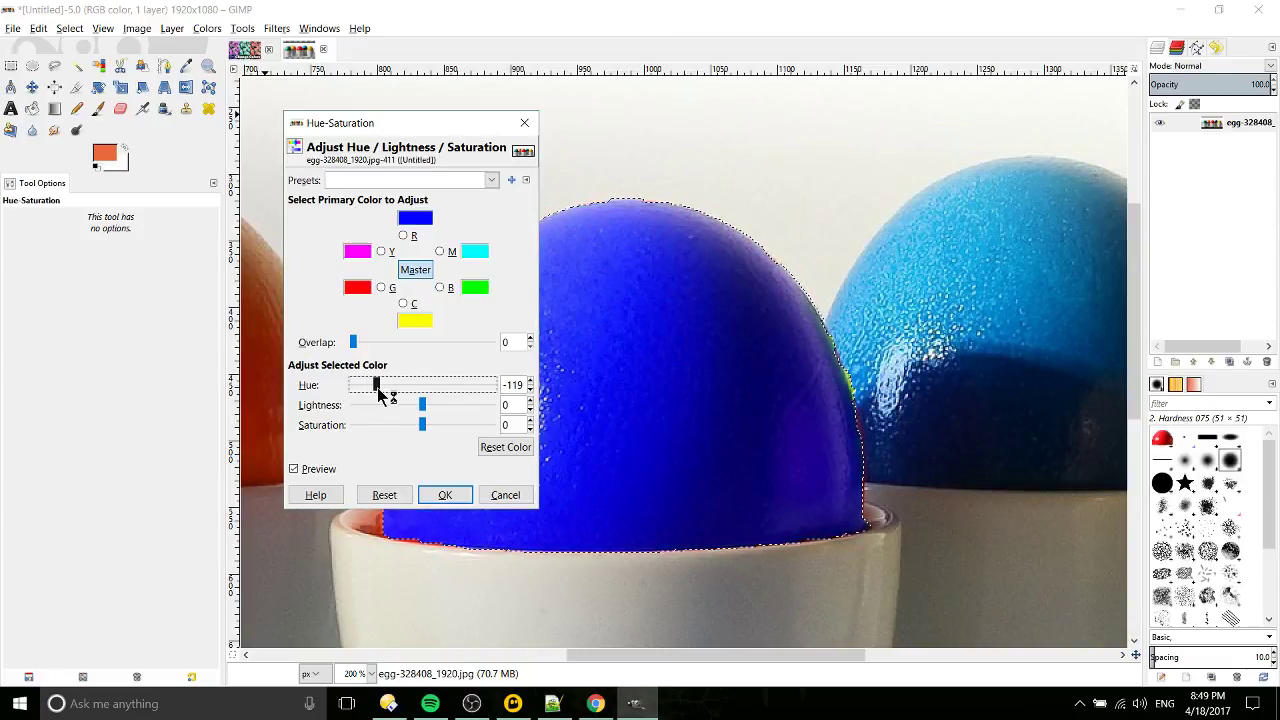
click(444, 494)
- Switch to Rectangle Select and clear the selection around the recolored egg
key(r)
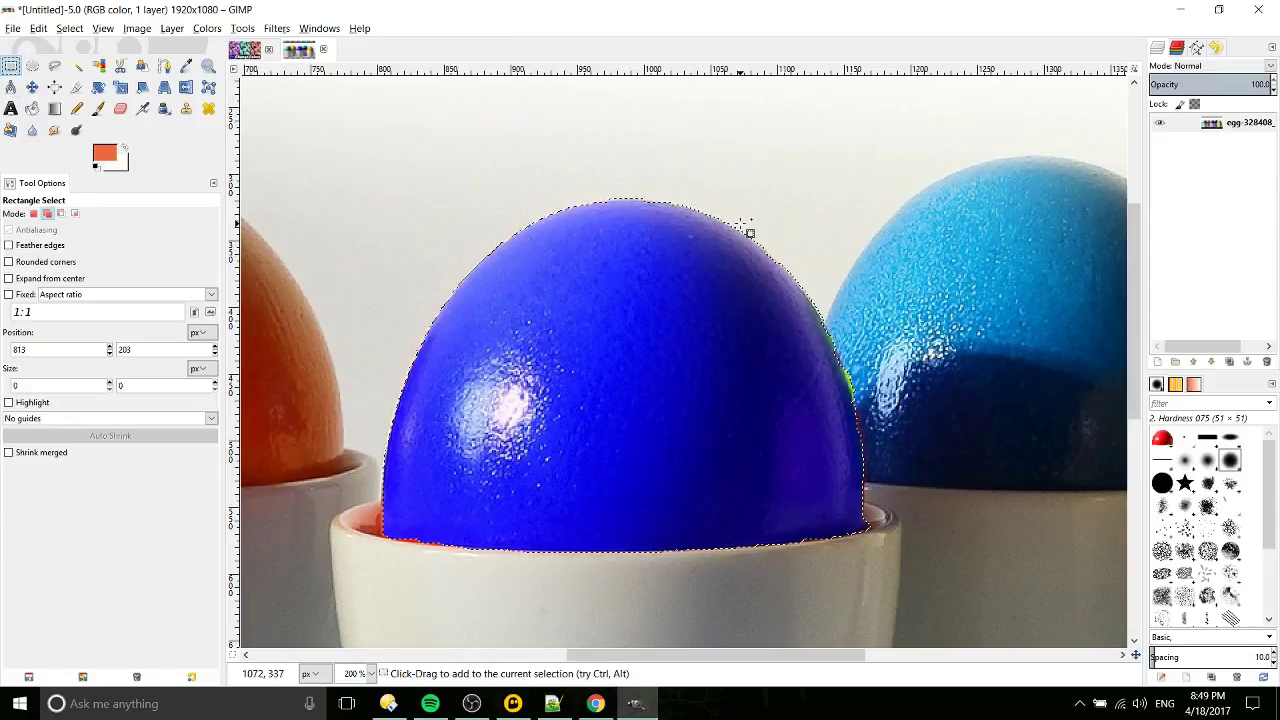
click(740, 224)
drag(894, 382, 864, 323)
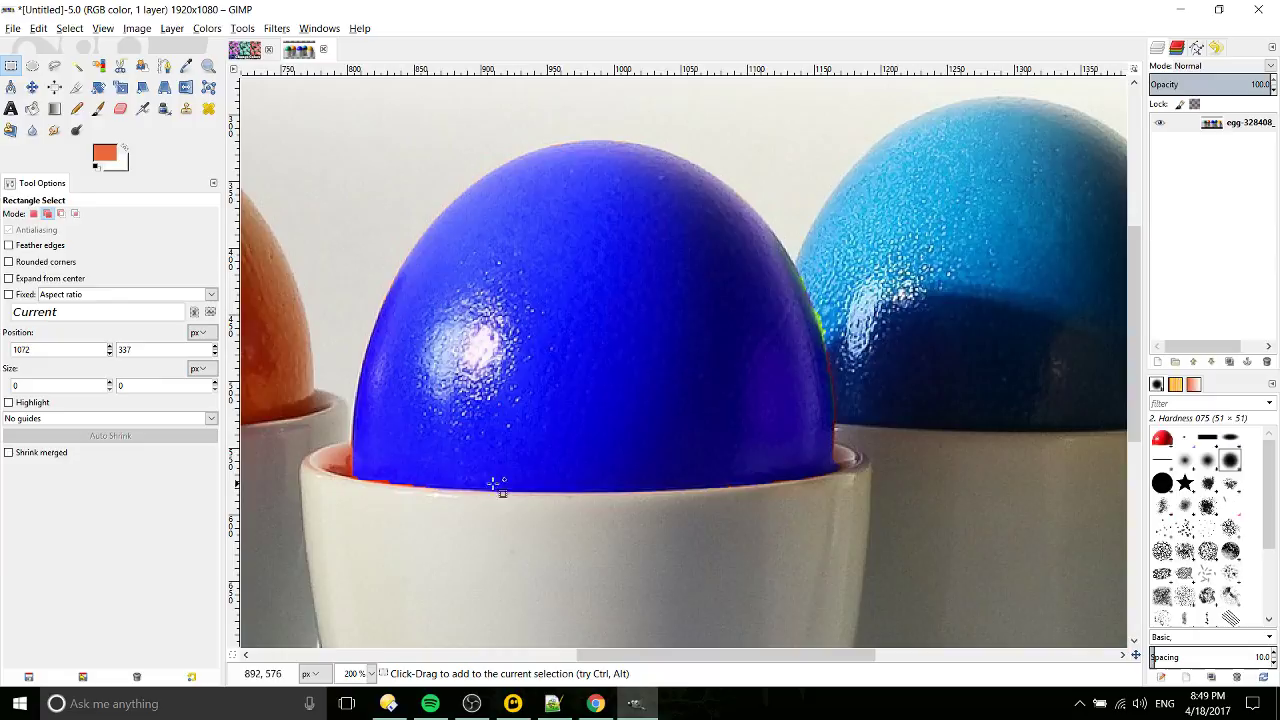
- Sample the recolored egg's blue as the foreground color, near the leftover red edge at its lower left
drag(877, 377, 973, 321)
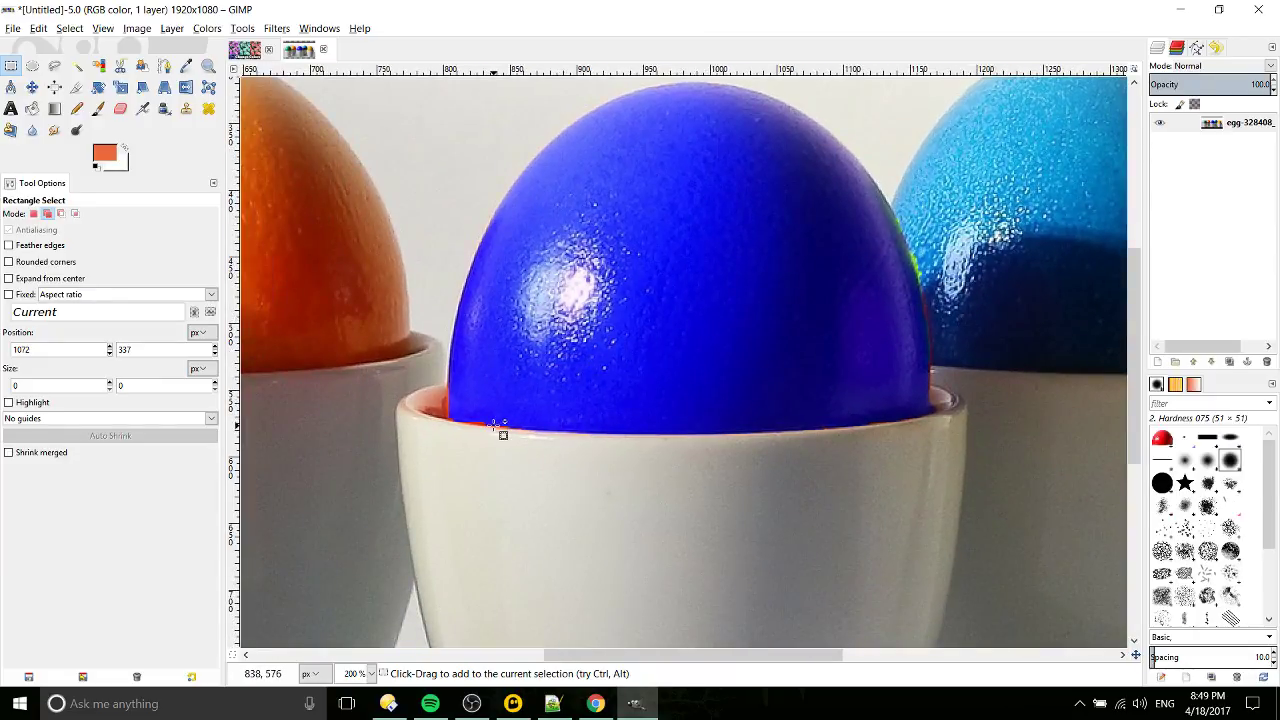
scroll(503, 433, up, 2)
click(98, 108)
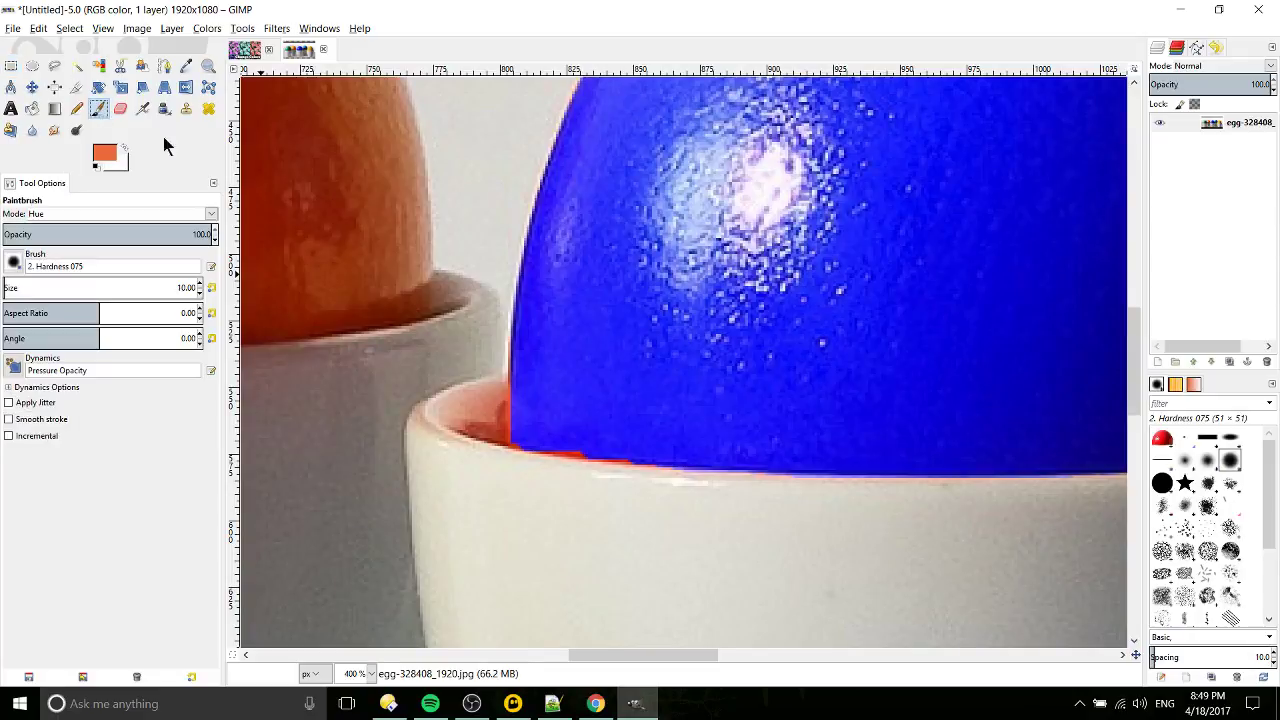
scroll(540, 384, up, 1)
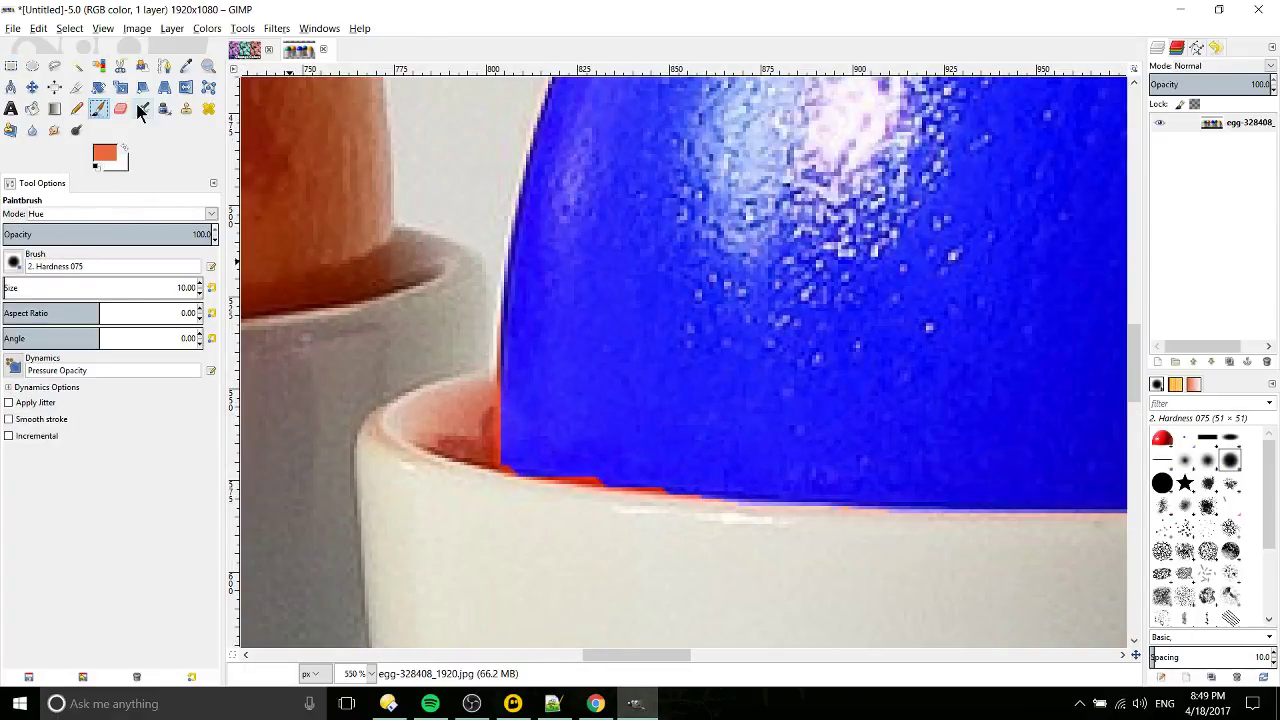
click(186, 65)
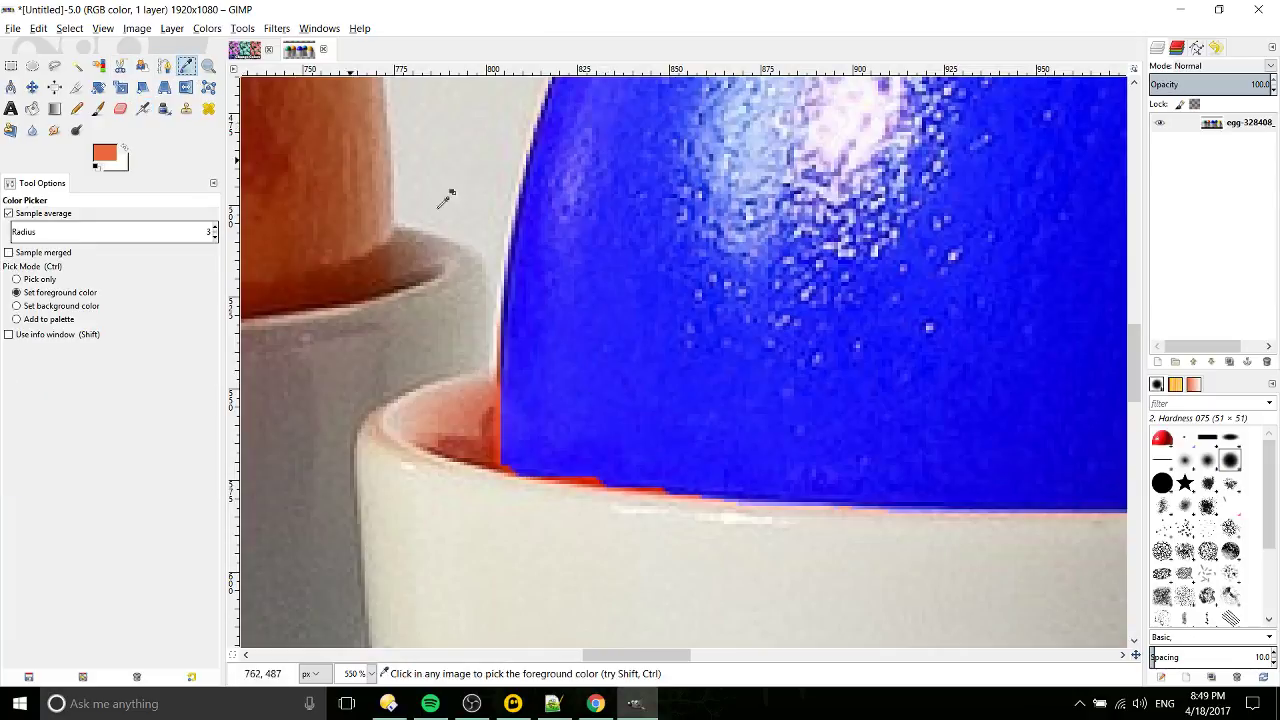
click(615, 305)
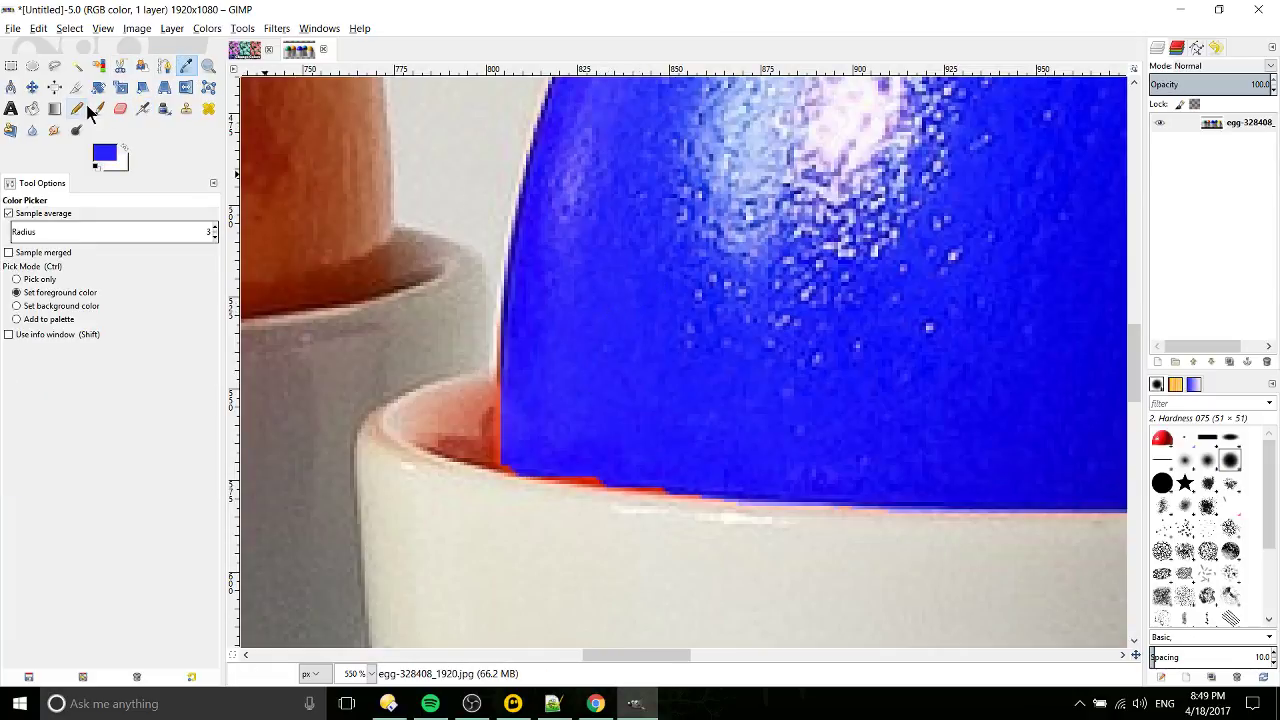
- Paint over the leftover red along the blue egg's lower left edge using the Paintbrush in Hue mode at size 10
click(98, 108)
mouse_move(512, 334)
mouse_down()
mouse_move(505, 452)
mouse_move(524, 476)
mouse_move(597, 477)
mouse_up()
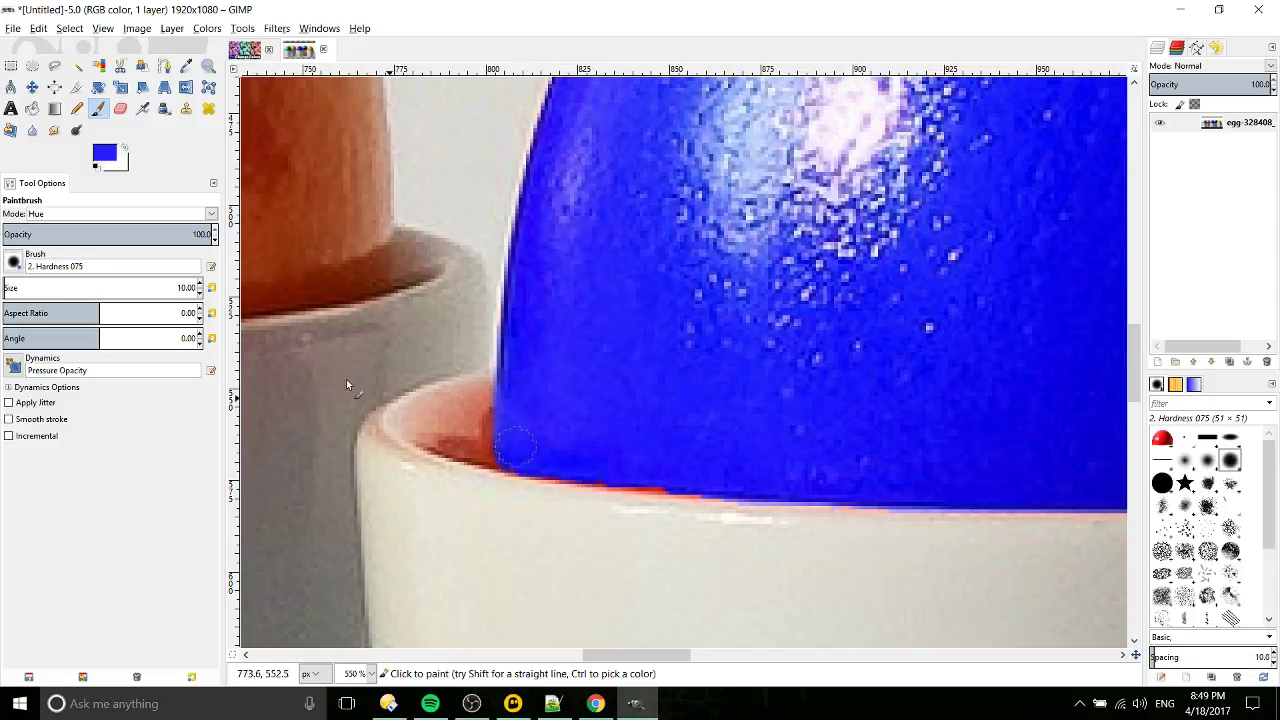
click(94, 214)
click(104, 216)
mouse_move(647, 481)
mouse_down()
mouse_move(708, 491)
mouse_move(512, 455)
mouse_move(496, 437)
mouse_move(499, 402)
mouse_up()
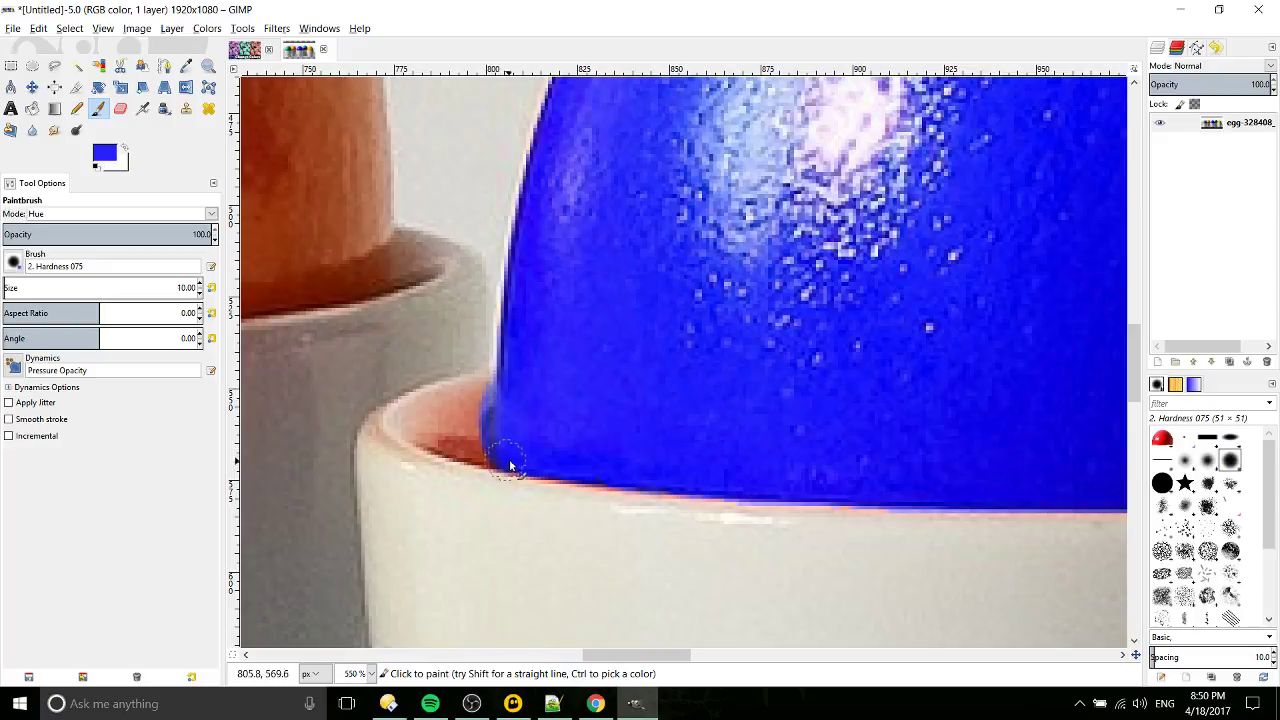
- Examine the recolored egg's lower rim and its edge beside the light blue egg for leftover color fringes
scroll(663, 451, down, 2)
drag(890, 421, 529, 431)
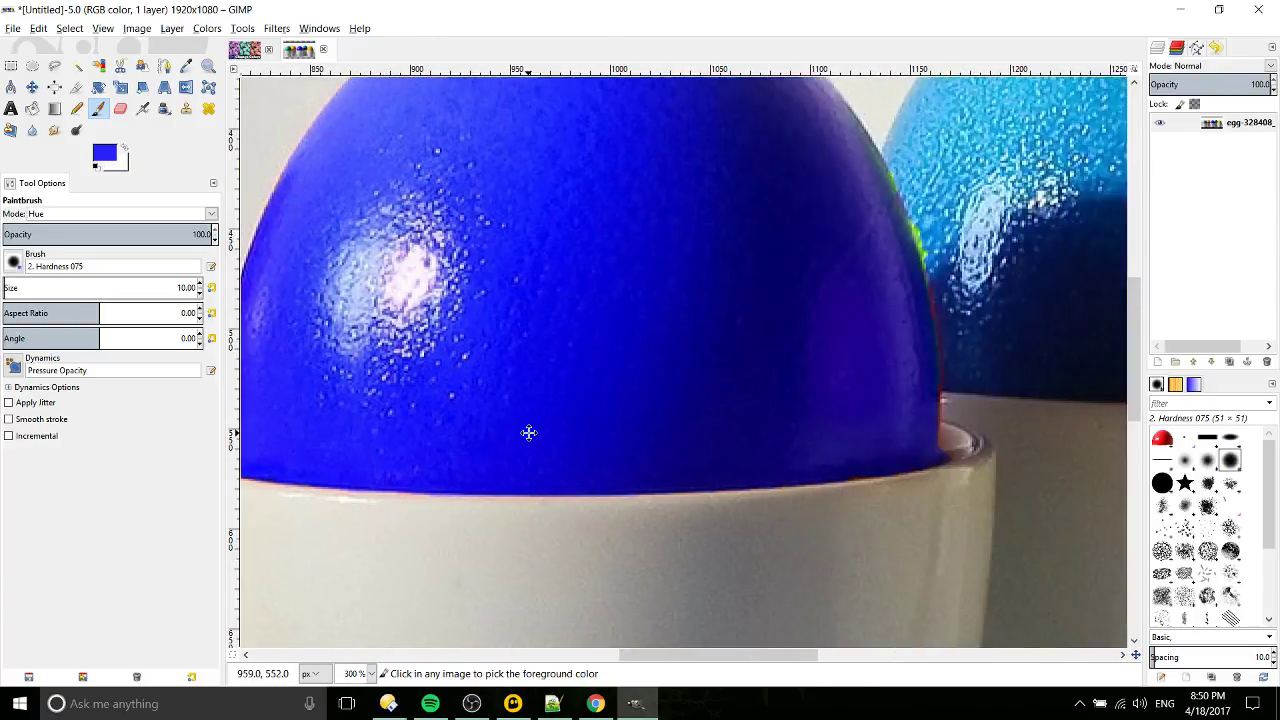
scroll(543, 434, down, 1)
scroll(806, 428, up, 3)
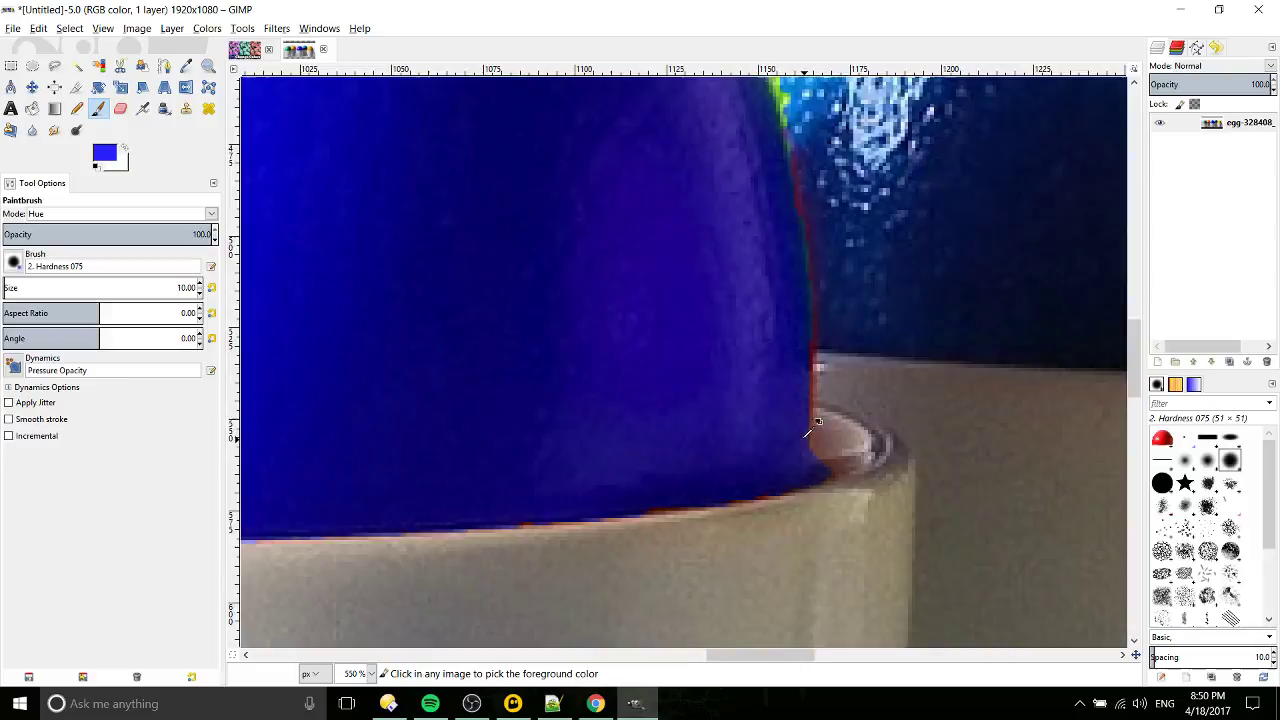
scroll(756, 416, up, 1)
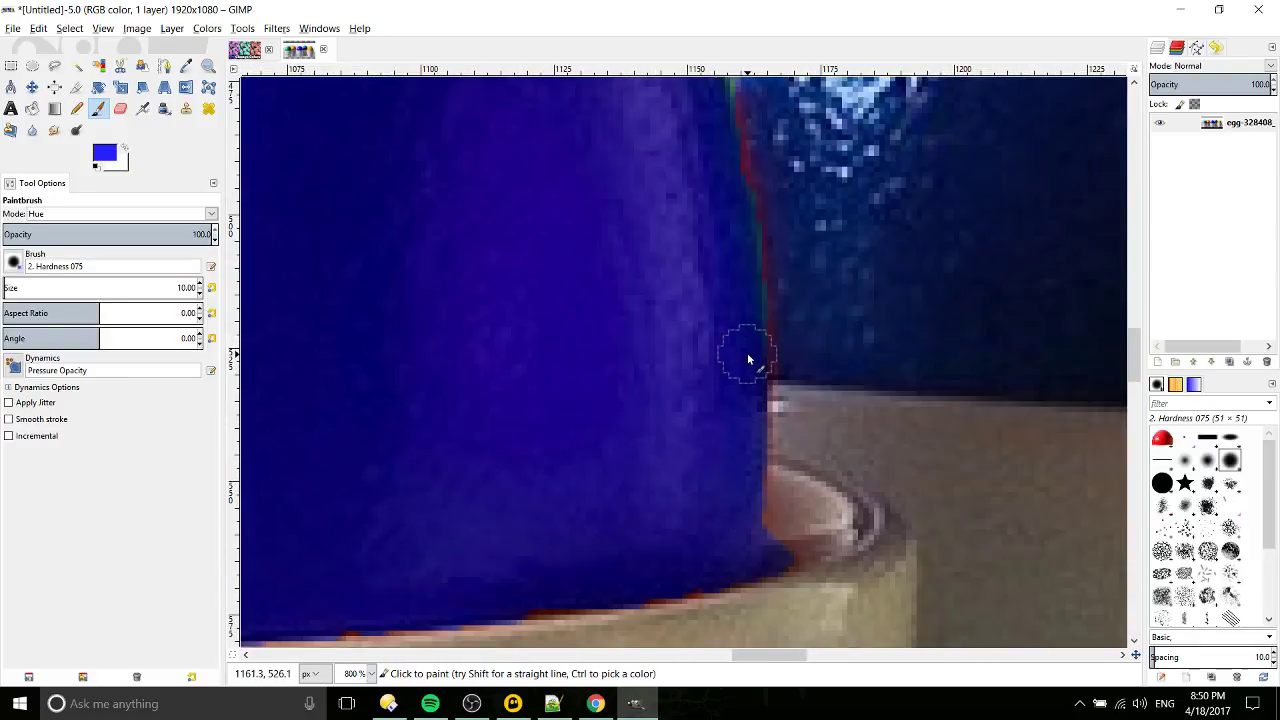
drag(748, 357, 727, 527)
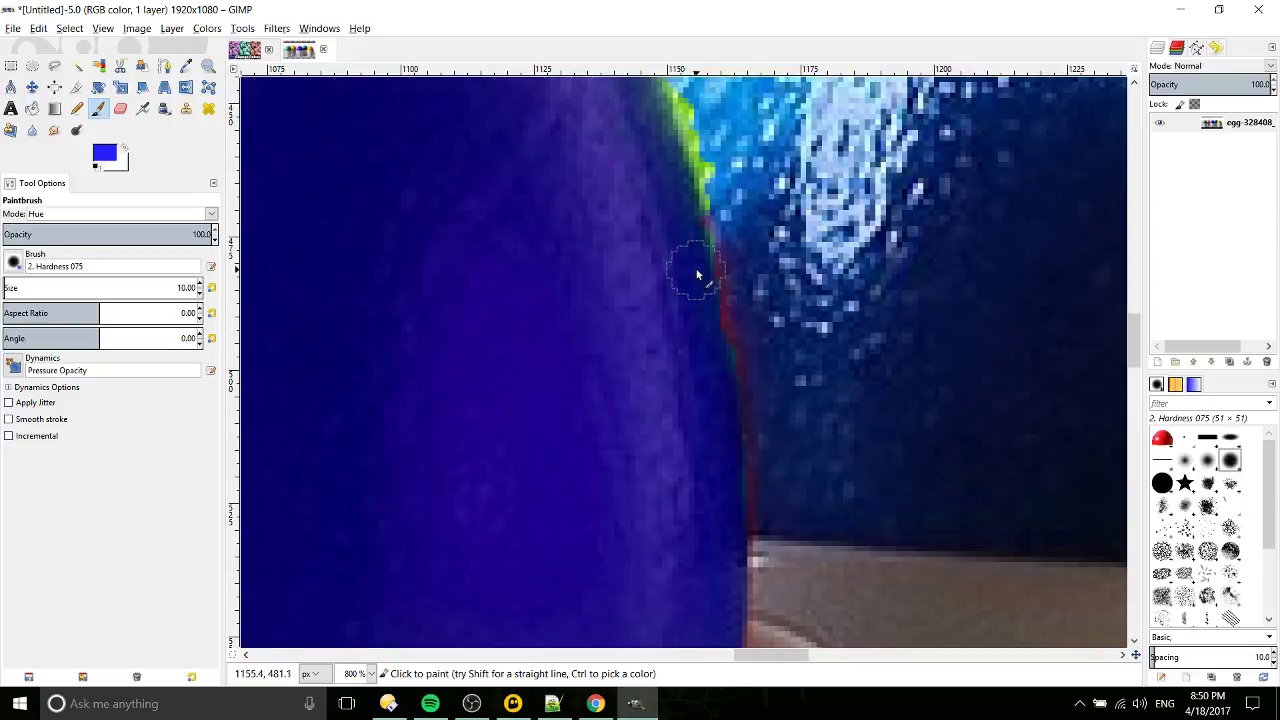
drag(698, 274, 727, 437)
scroll(718, 312, down, 2)
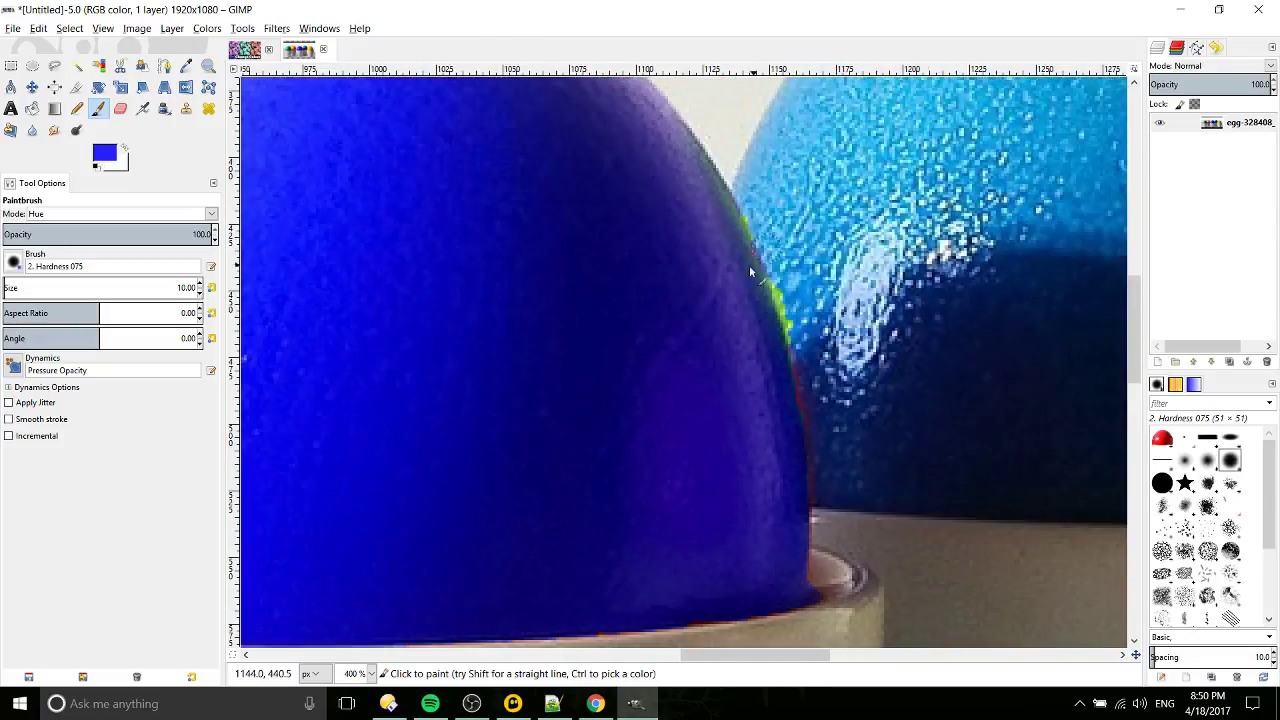
drag(865, 267, 655, 467)
scroll(735, 347, down, 1)
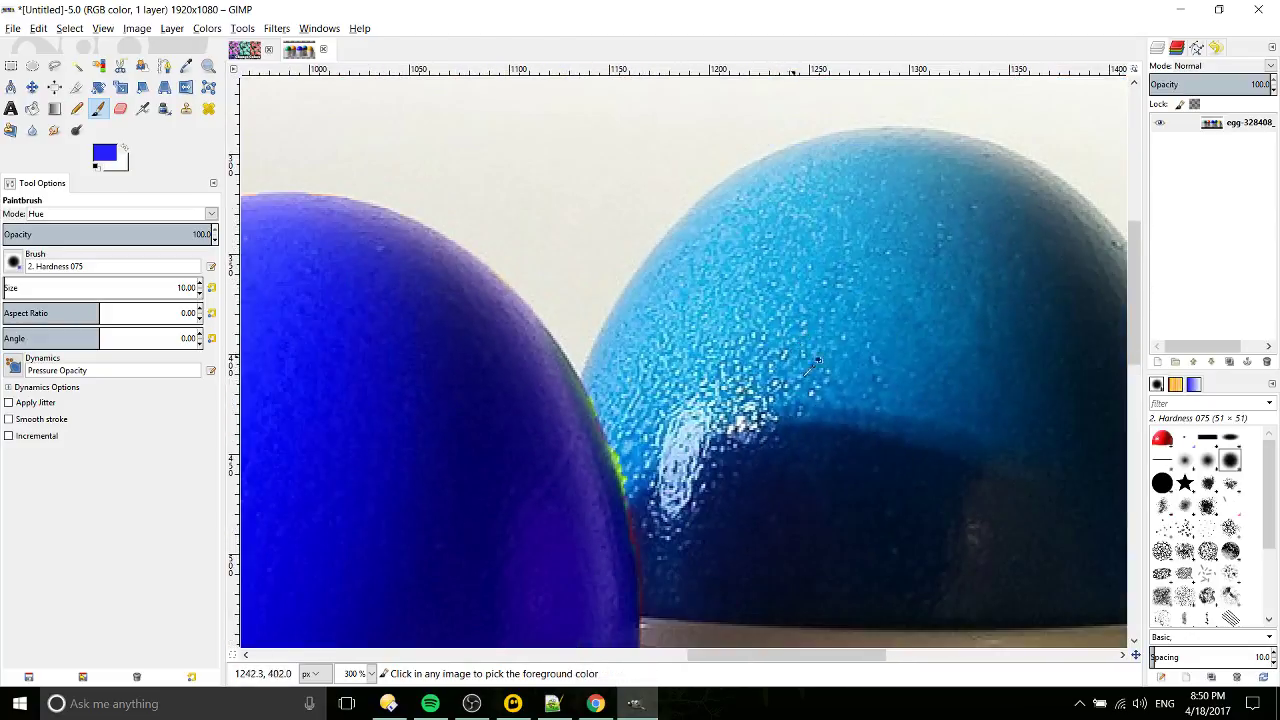
- Trace the light blue egg with Scissors Select from the dark blue egg over its top to the yellow egg
drag(825, 431, 625, 431)
click(120, 66)
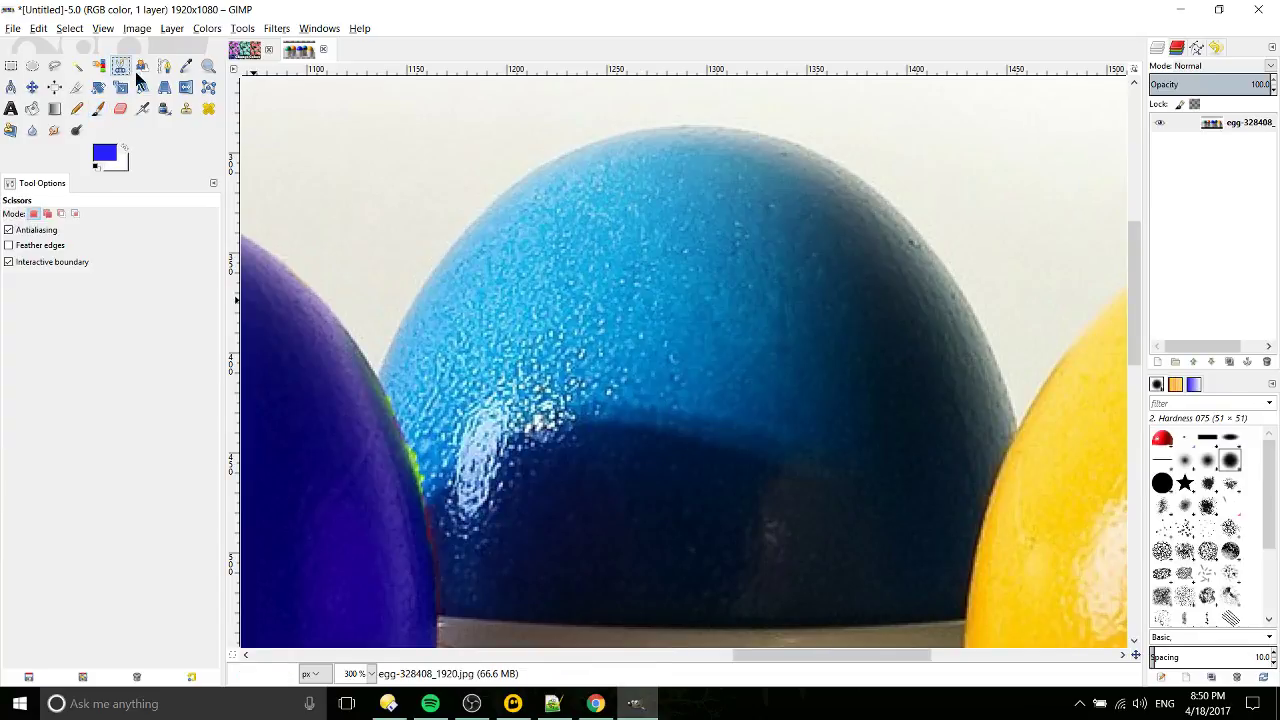
click(379, 375)
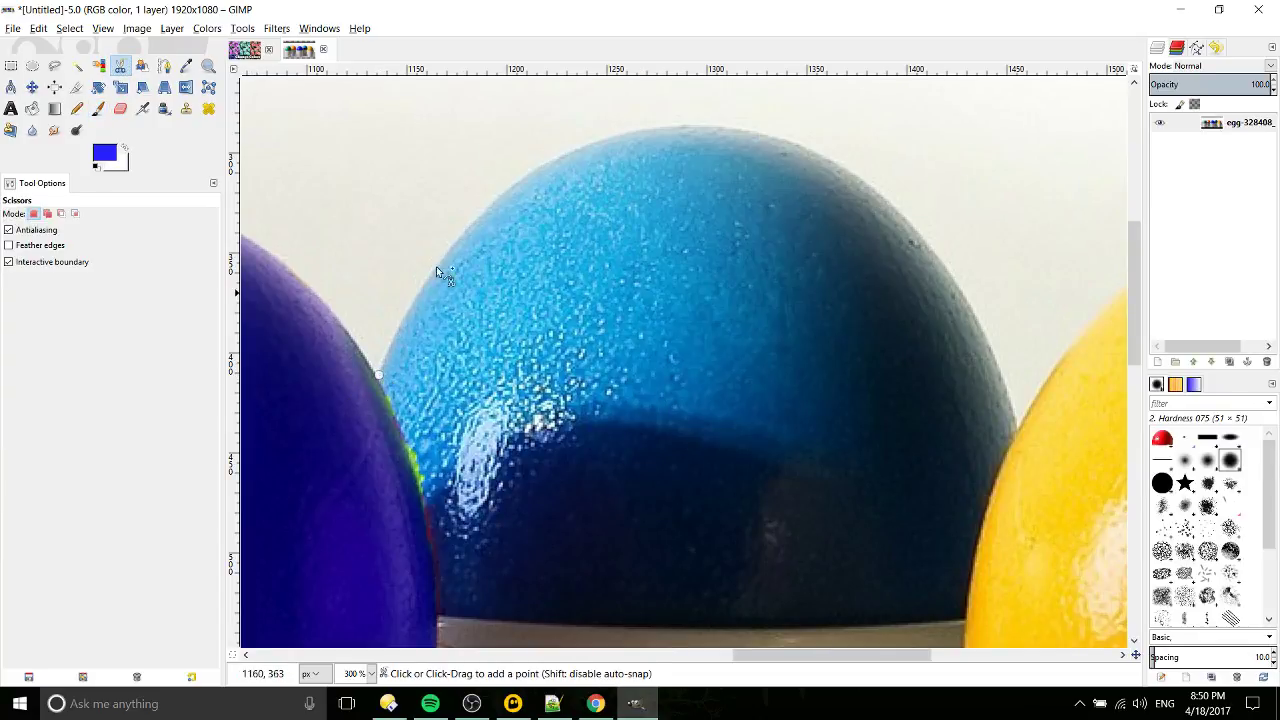
click(490, 205)
click(575, 151)
click(731, 131)
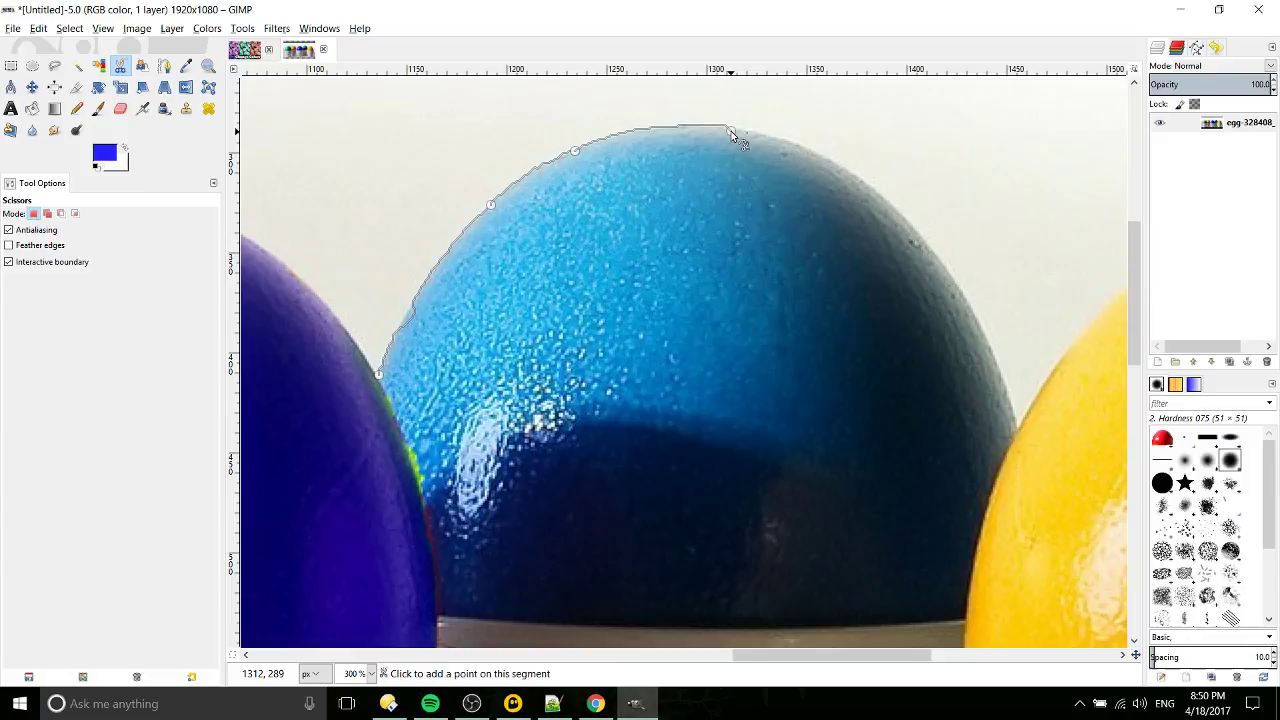
click(849, 173)
scroll(870, 275, down, 1)
click(872, 238)
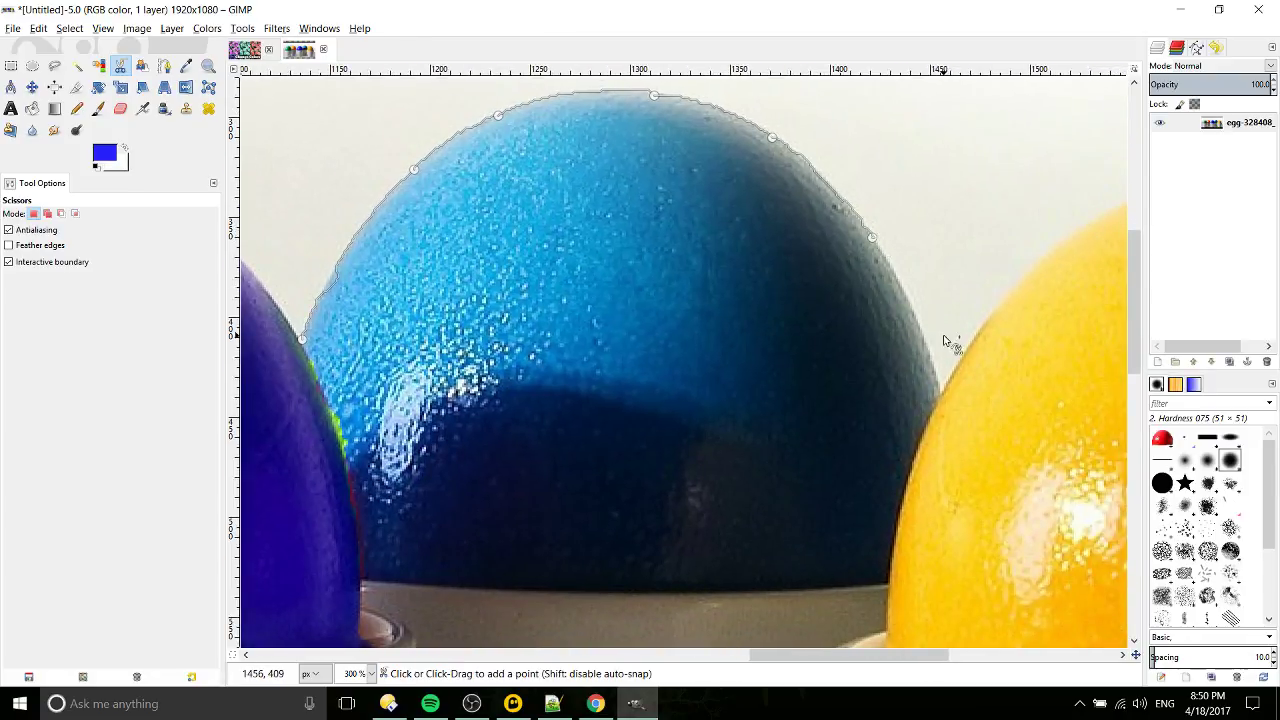
click(930, 354)
click(940, 398)
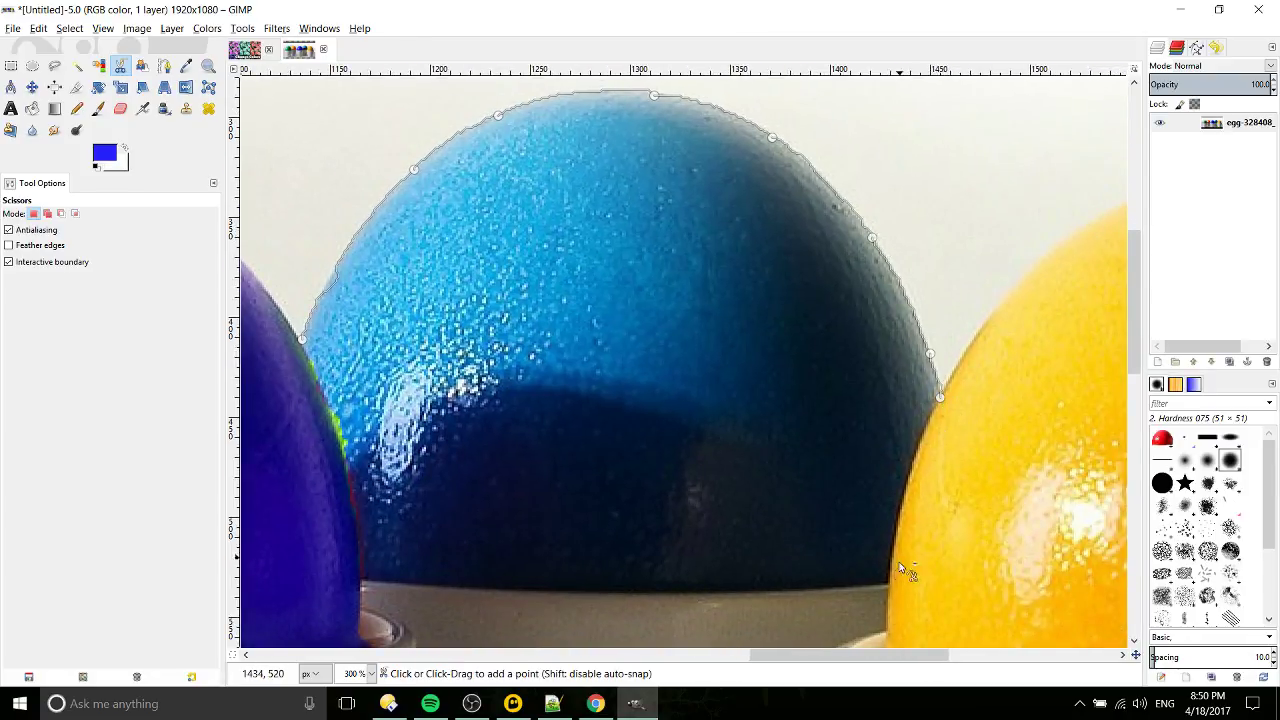
- Close the scissors outline along the yellow egg, the cup rim and the dark blue egg, and fine-tune its points
click(886, 583)
drag(800, 601, 889, 574)
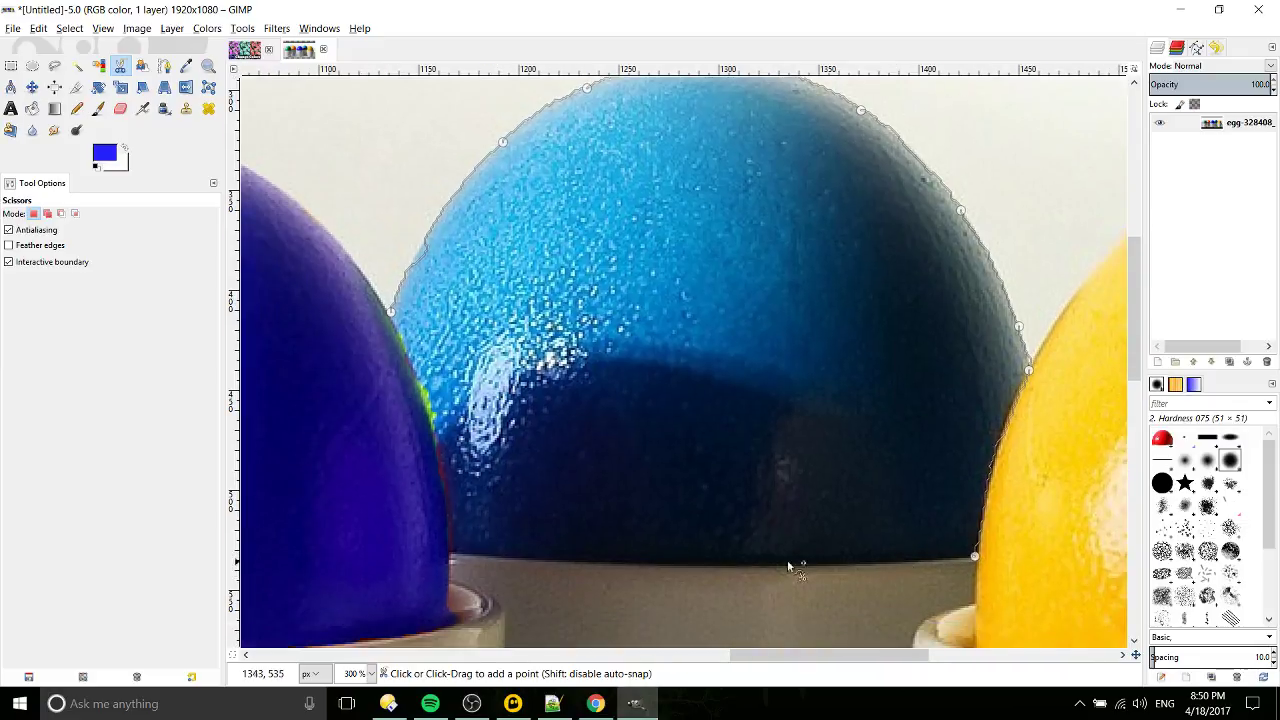
click(735, 565)
click(493, 557)
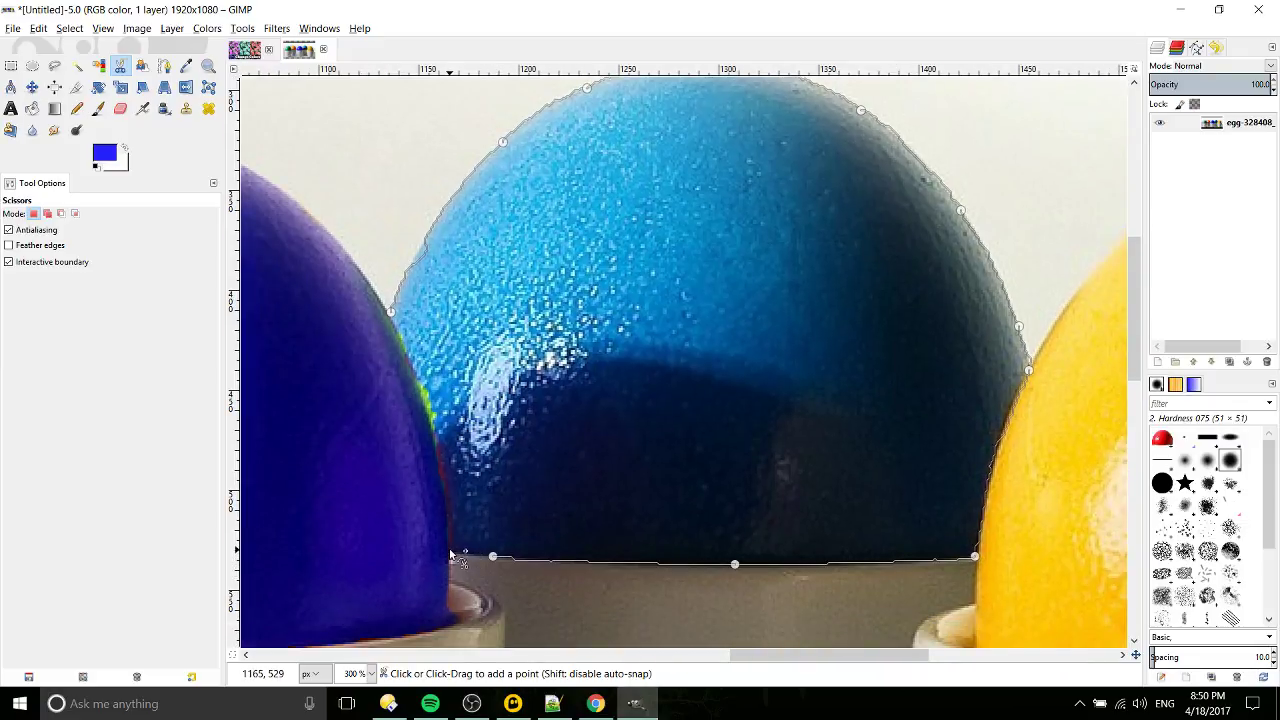
click(449, 551)
click(419, 389)
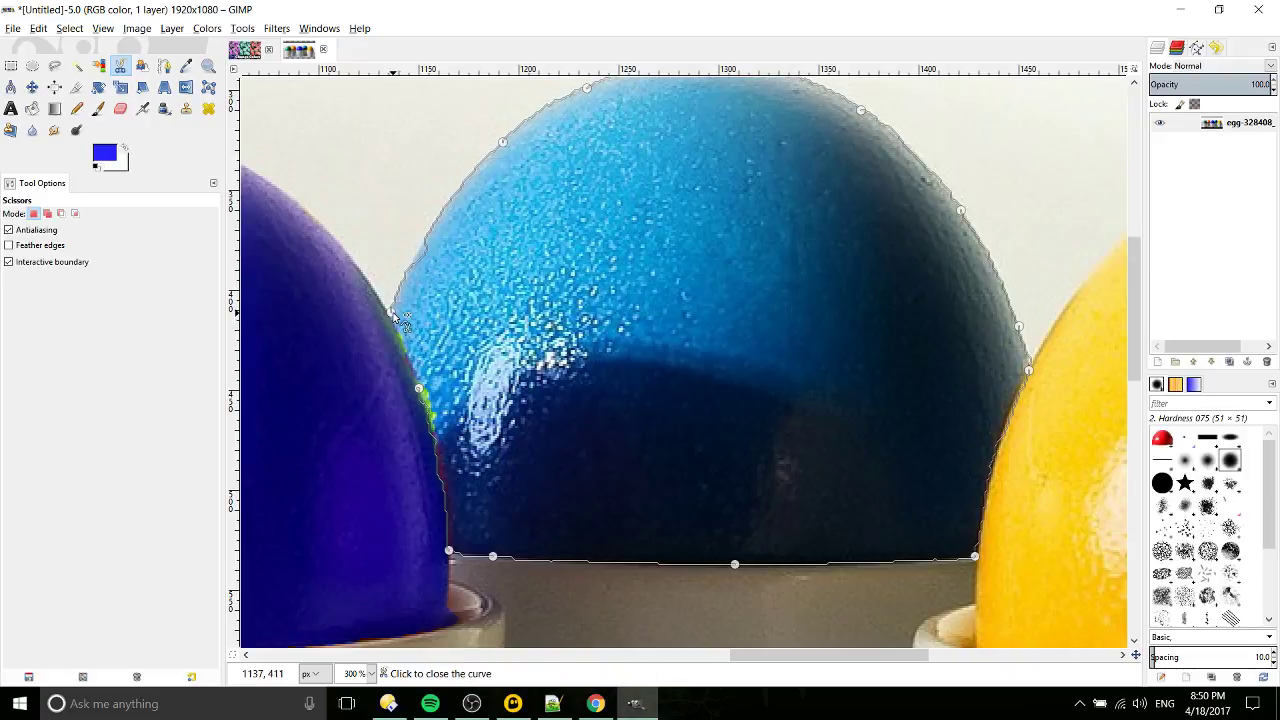
click(390, 312)
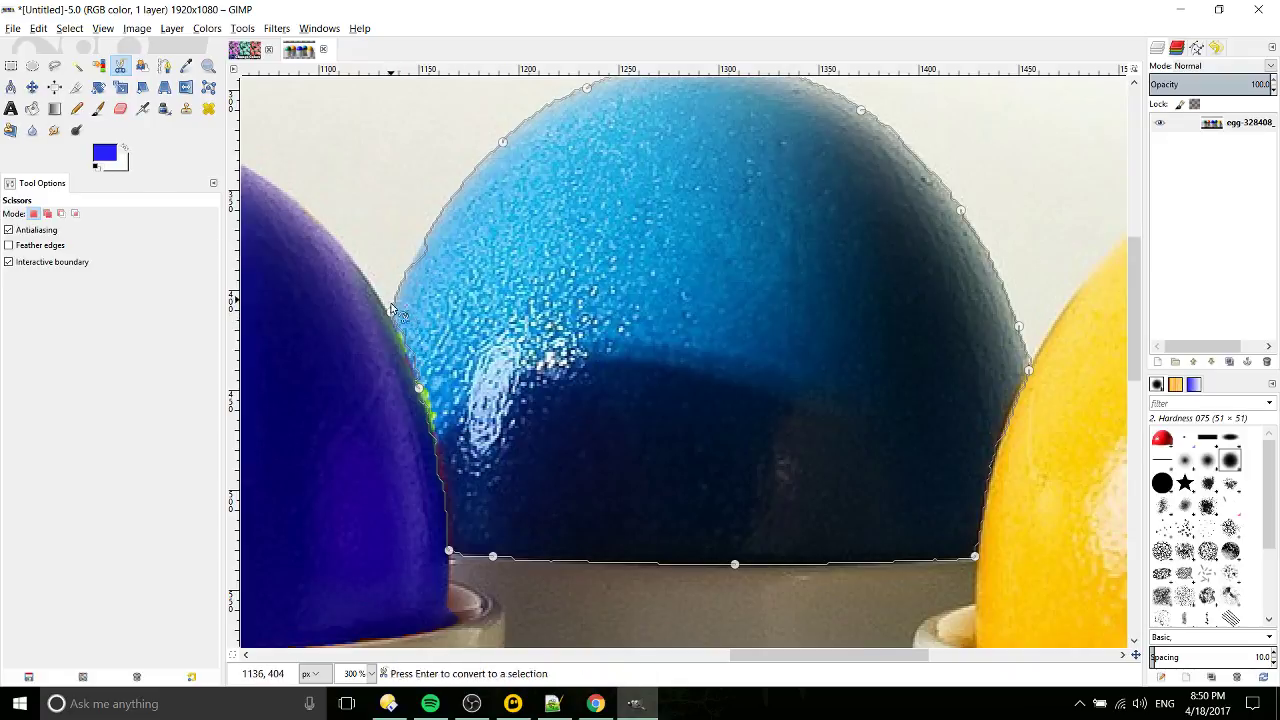
drag(390, 312, 386, 313)
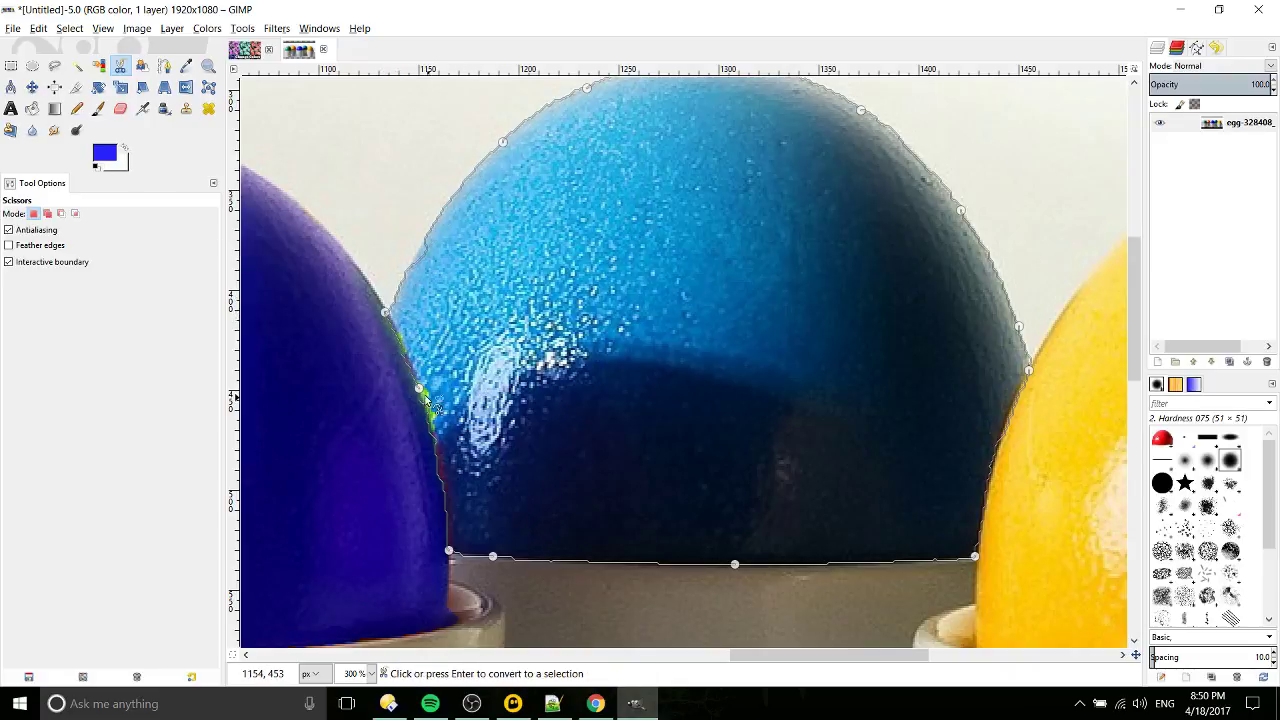
drag(419, 388, 418, 390)
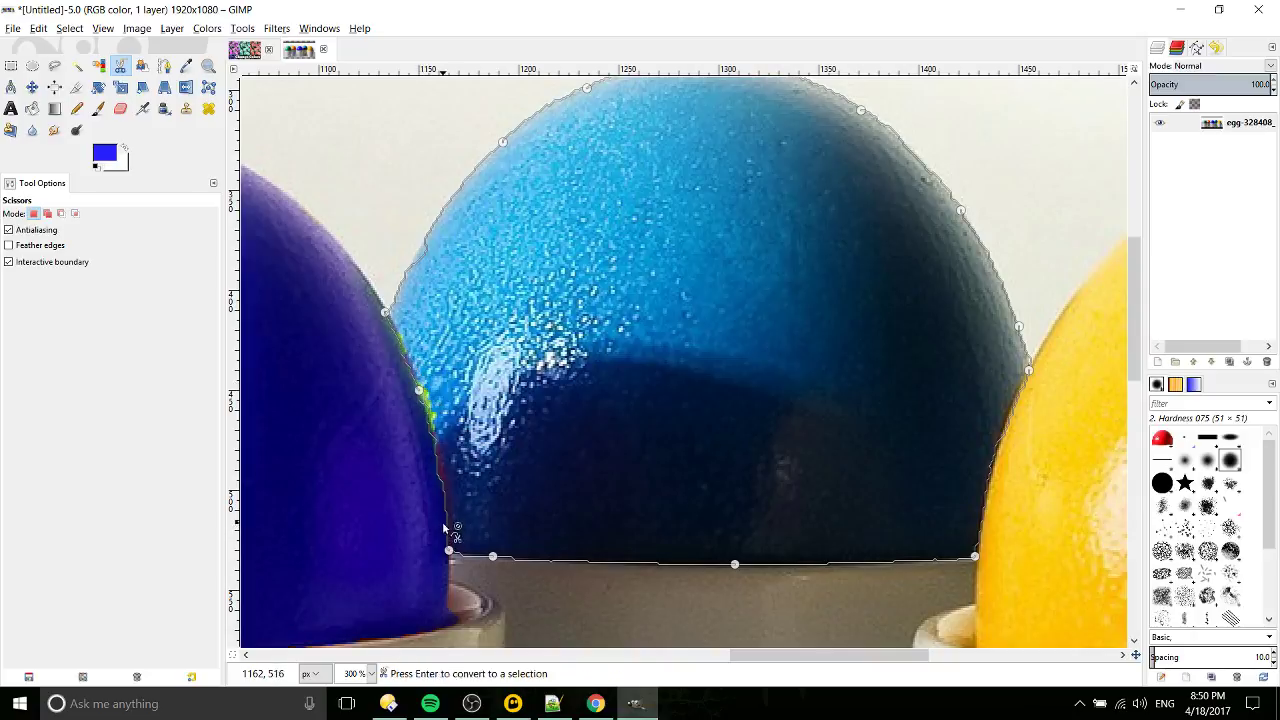
click(207, 28)
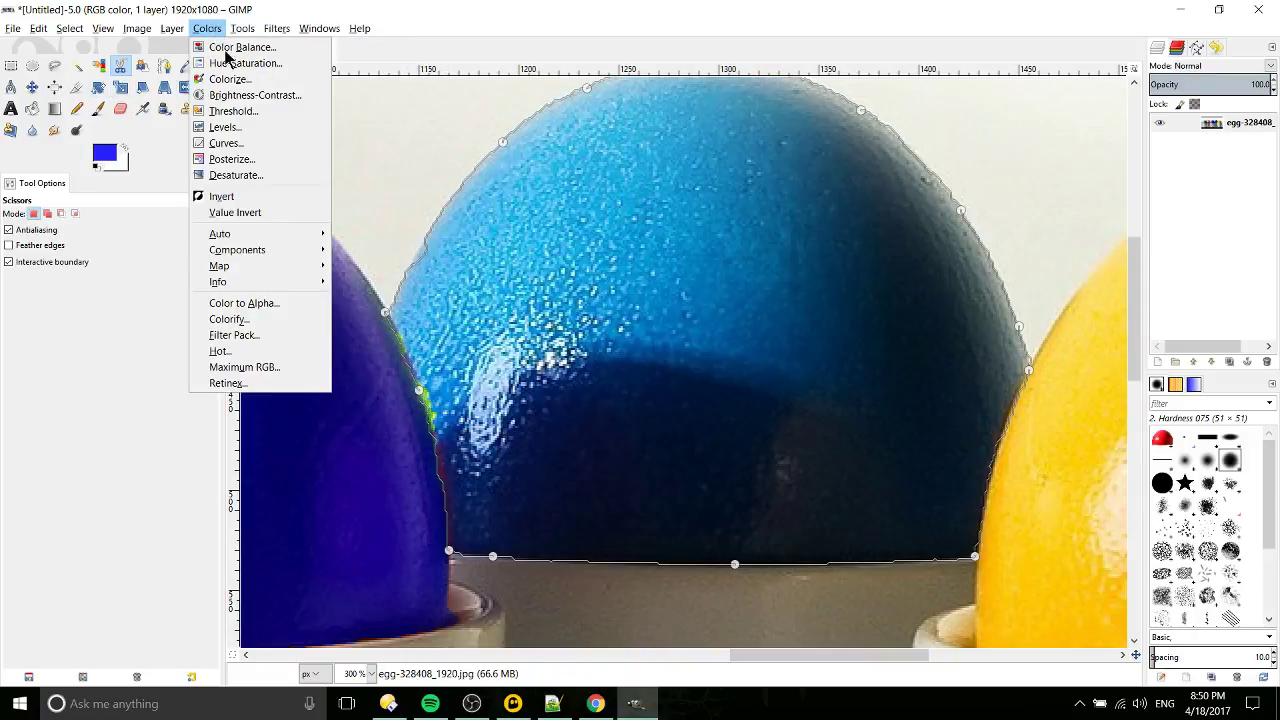
click(235, 70)
drag(421, 386, 463, 387)
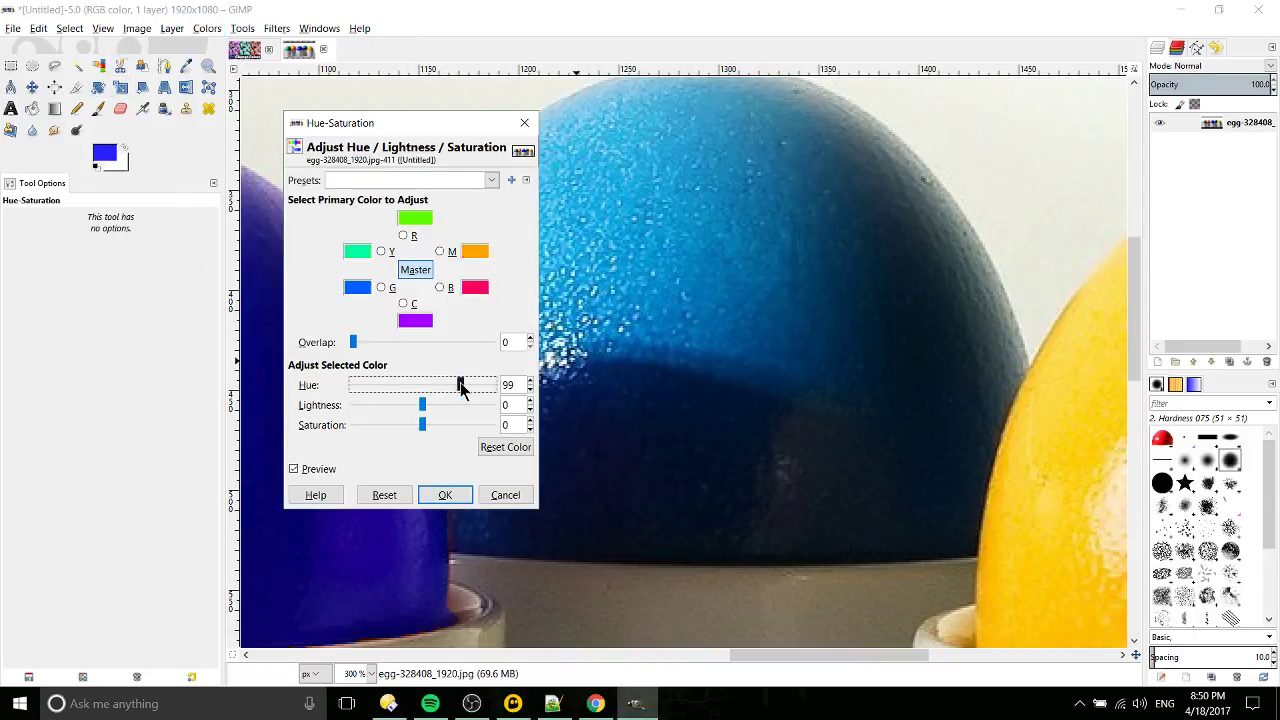
click(512, 497)
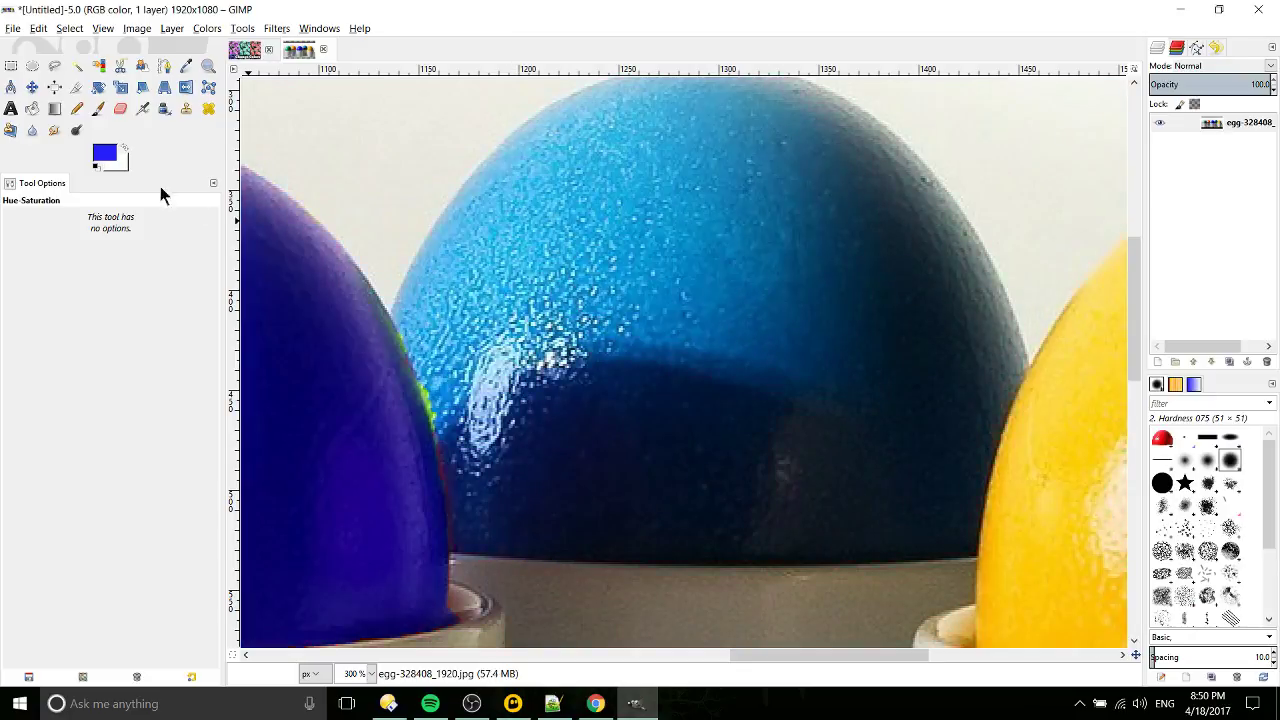
- Start a new Scissors Select outline on the light blue egg, from the dark blue egg over its top to the yellow egg
click(120, 65)
scroll(381, 318, down, 2)
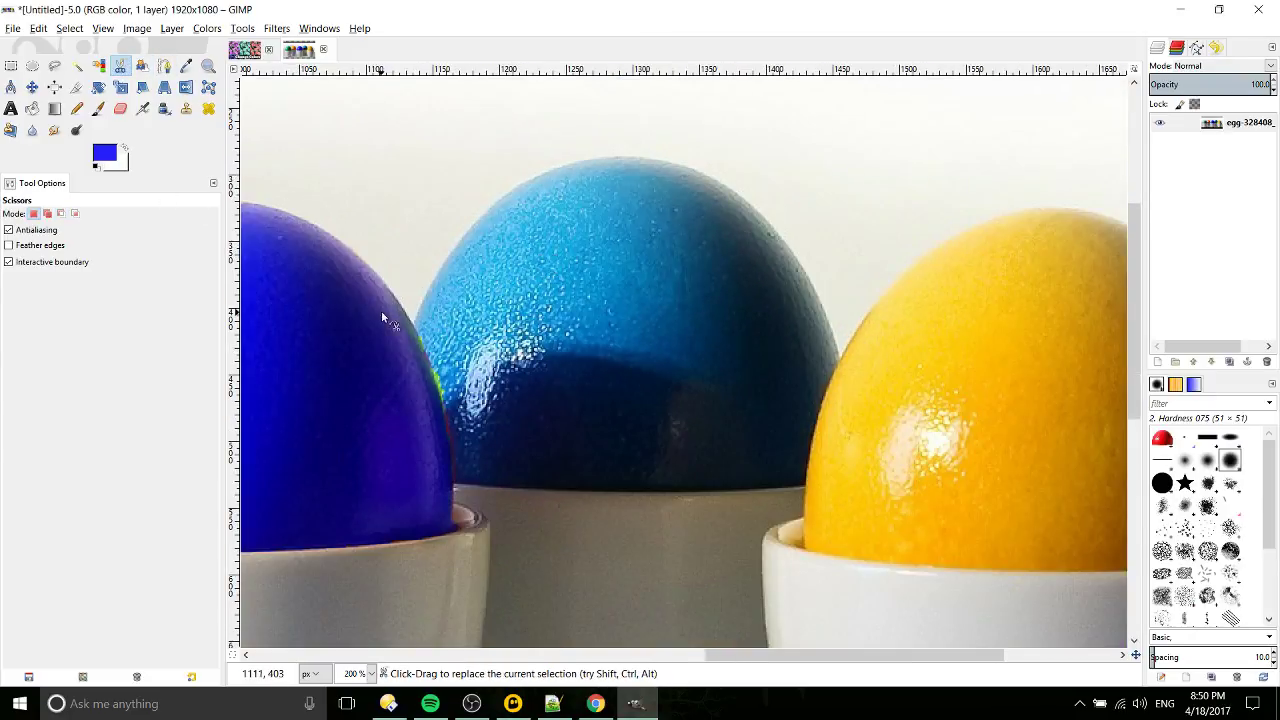
click(413, 323)
click(451, 252)
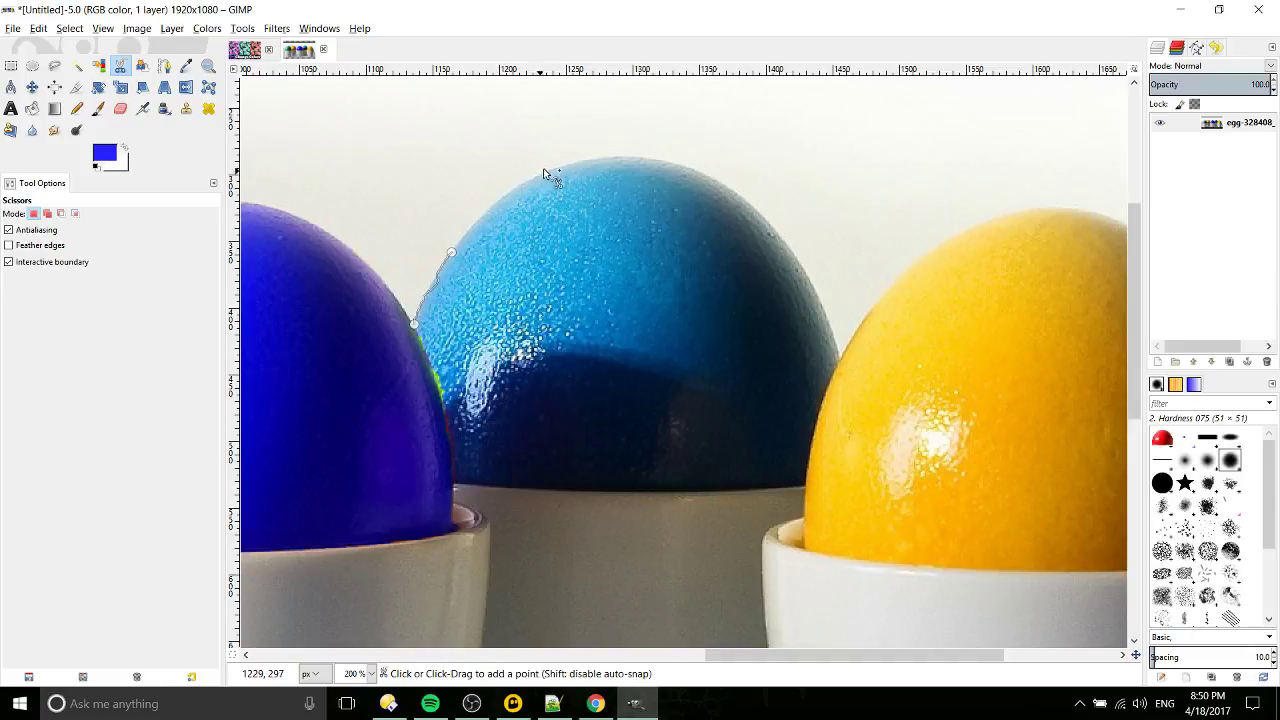
click(667, 161)
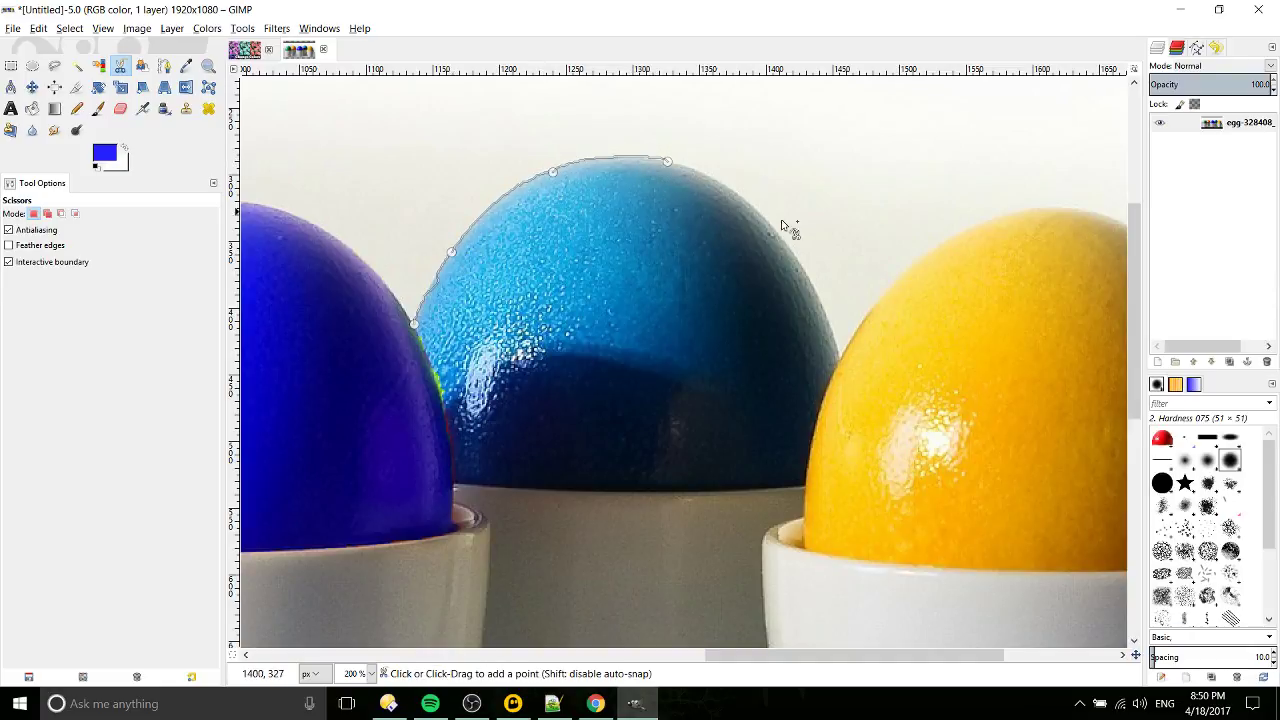
click(788, 244)
click(832, 333)
click(839, 360)
- Continue the outline down the yellow egg's edge, along the cup rim and up the dark blue egg, closing it
click(803, 487)
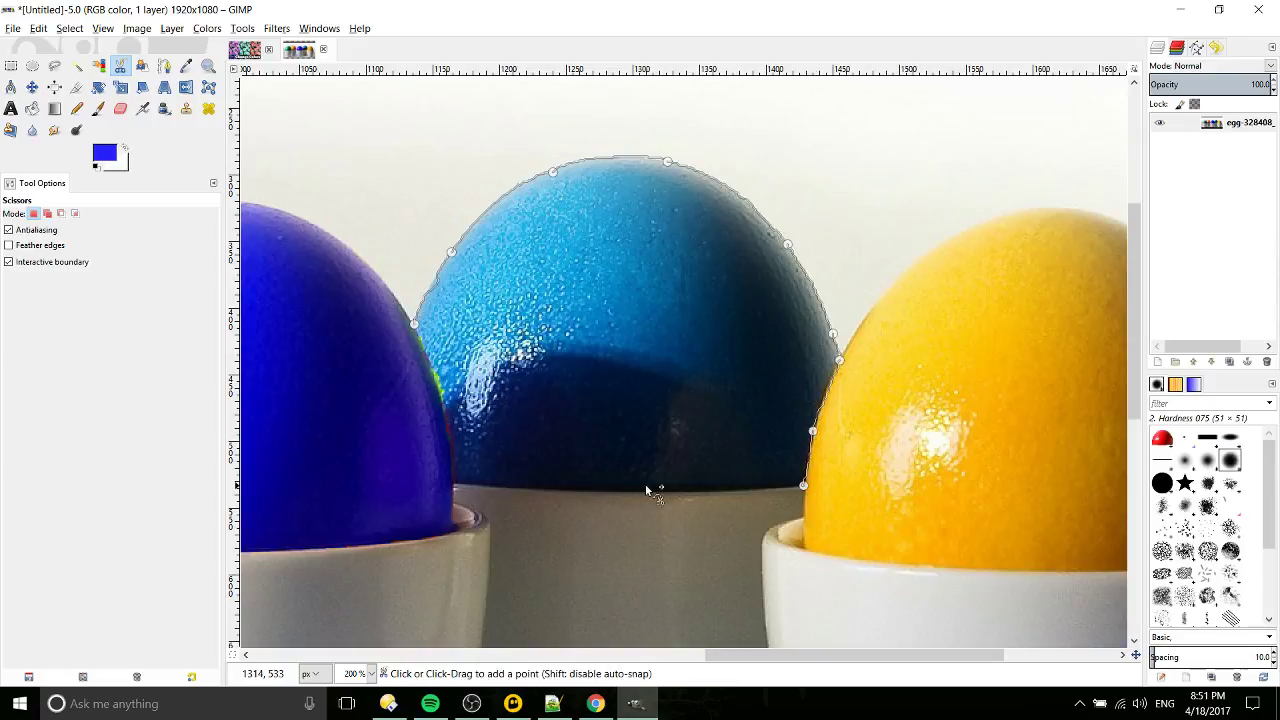
click(622, 491)
click(485, 484)
click(454, 483)
click(432, 370)
click(414, 323)
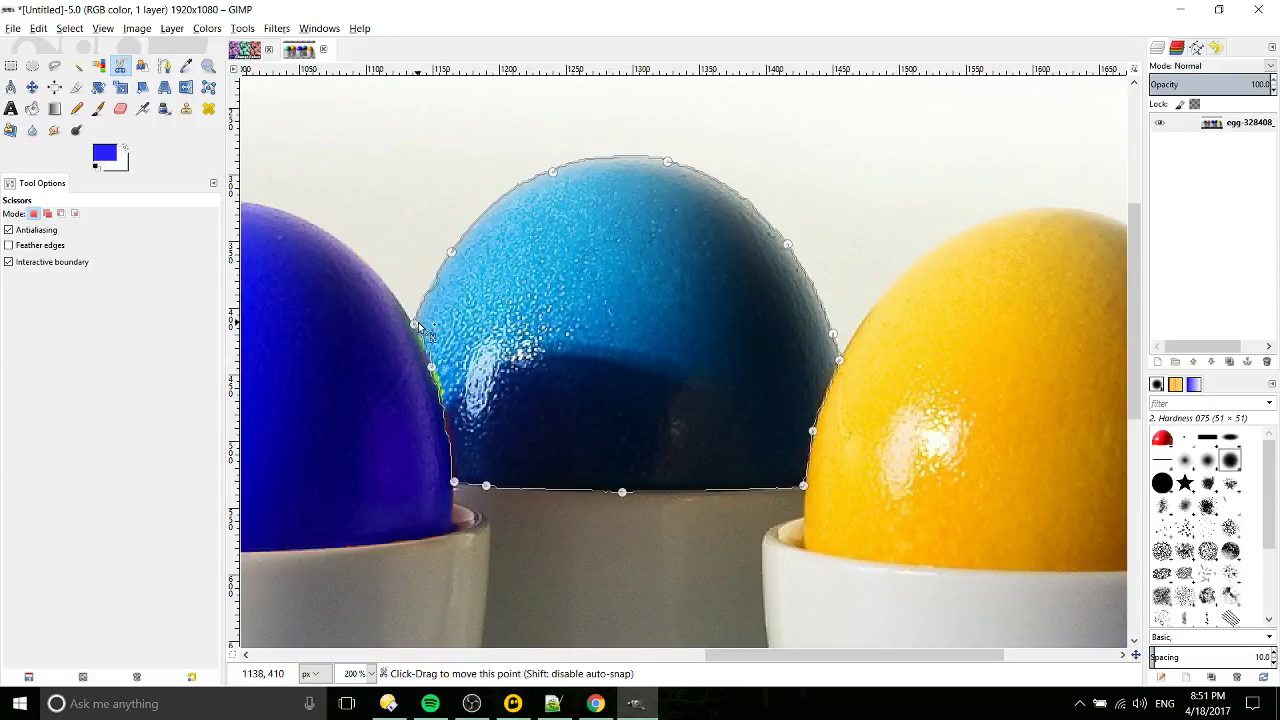
- Shift the outline point on the border with the dark blue egg slightly toward that egg
scroll(540, 340, up, 1)
scroll(540, 340, right, 1)
scroll(417, 405, up, 2)
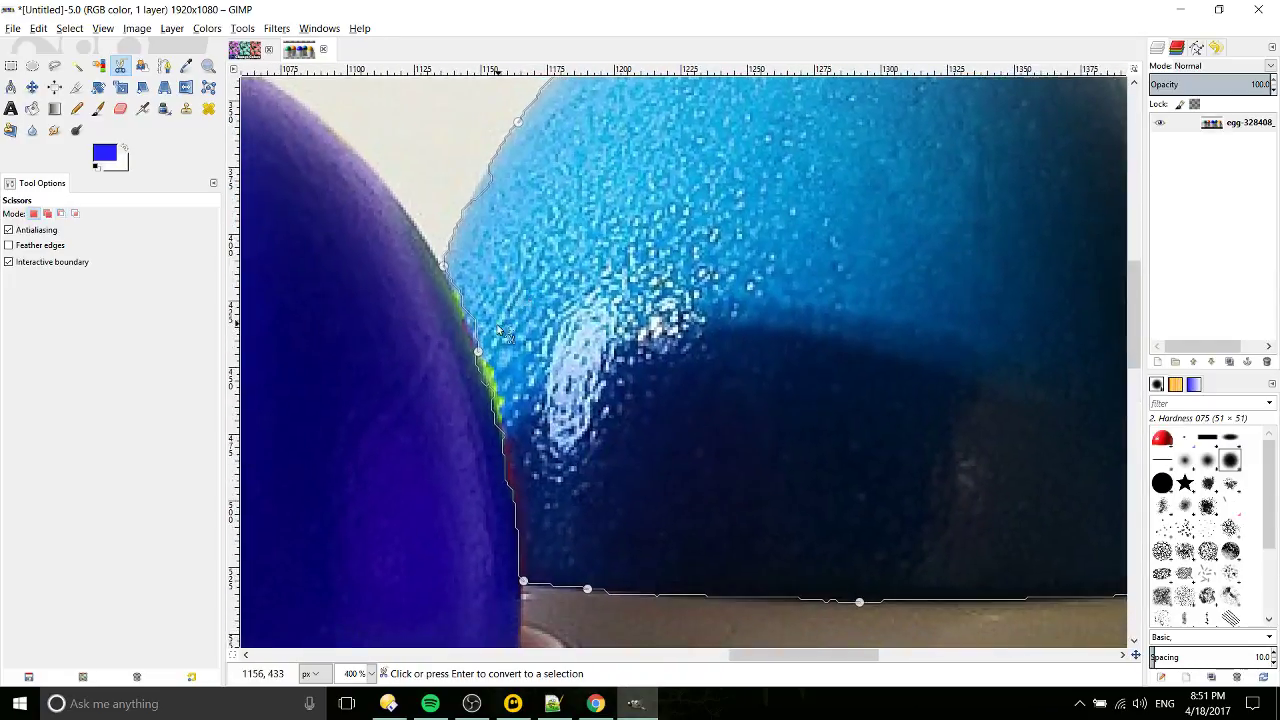
drag(476, 356, 470, 351)
- Check the closed outline around the light blue egg and convert it into a selection
drag(559, 473, 307, 624)
drag(567, 301, 474, 163)
drag(769, 286, 792, 276)
scroll(911, 326, left, 3)
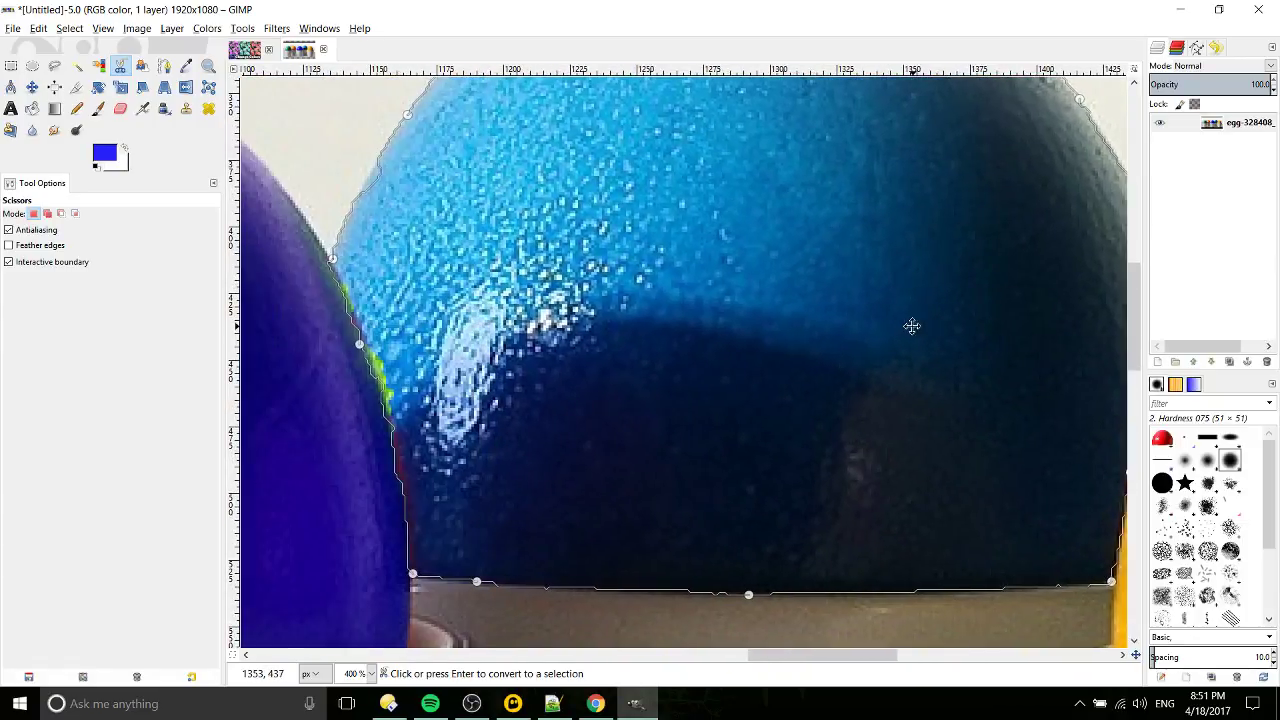
scroll(734, 266, down, 2)
scroll(694, 437, up, 3)
scroll(700, 420, down, 2)
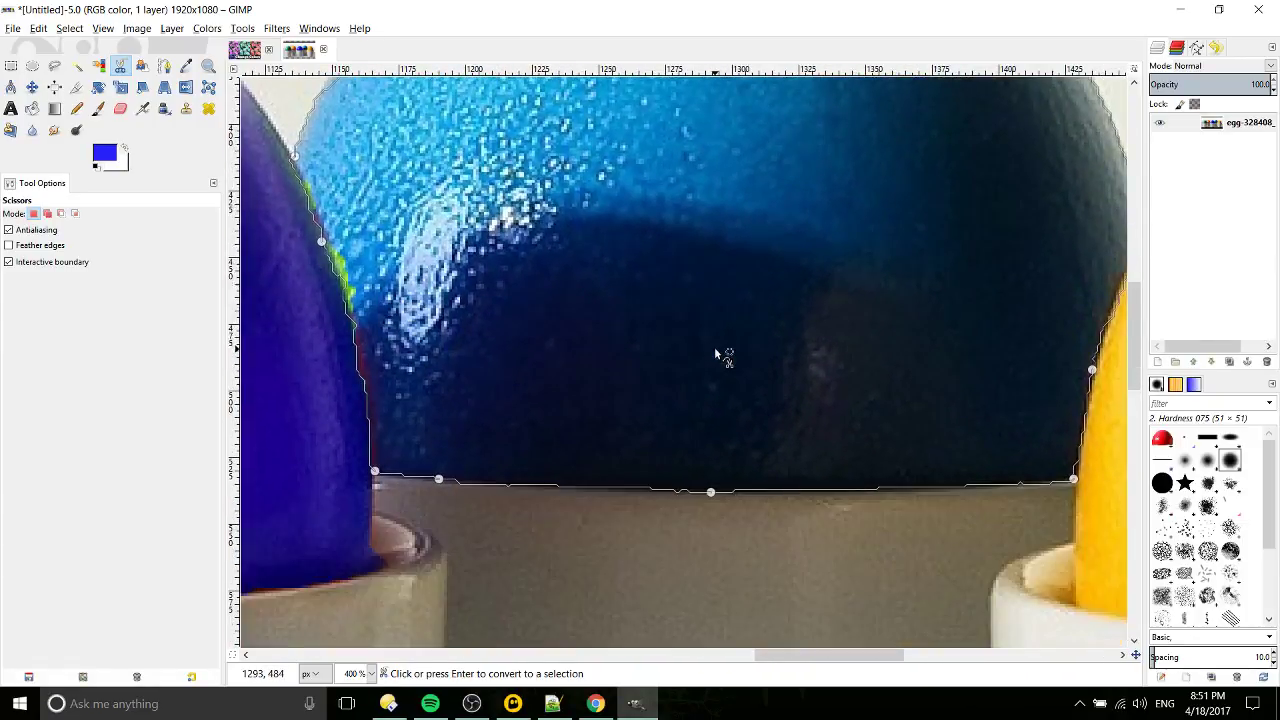
click(730, 268)
- Recolor the selected light blue egg orange with Hue-Saturation by setting the master hue to -175
drag(766, 208, 643, 504)
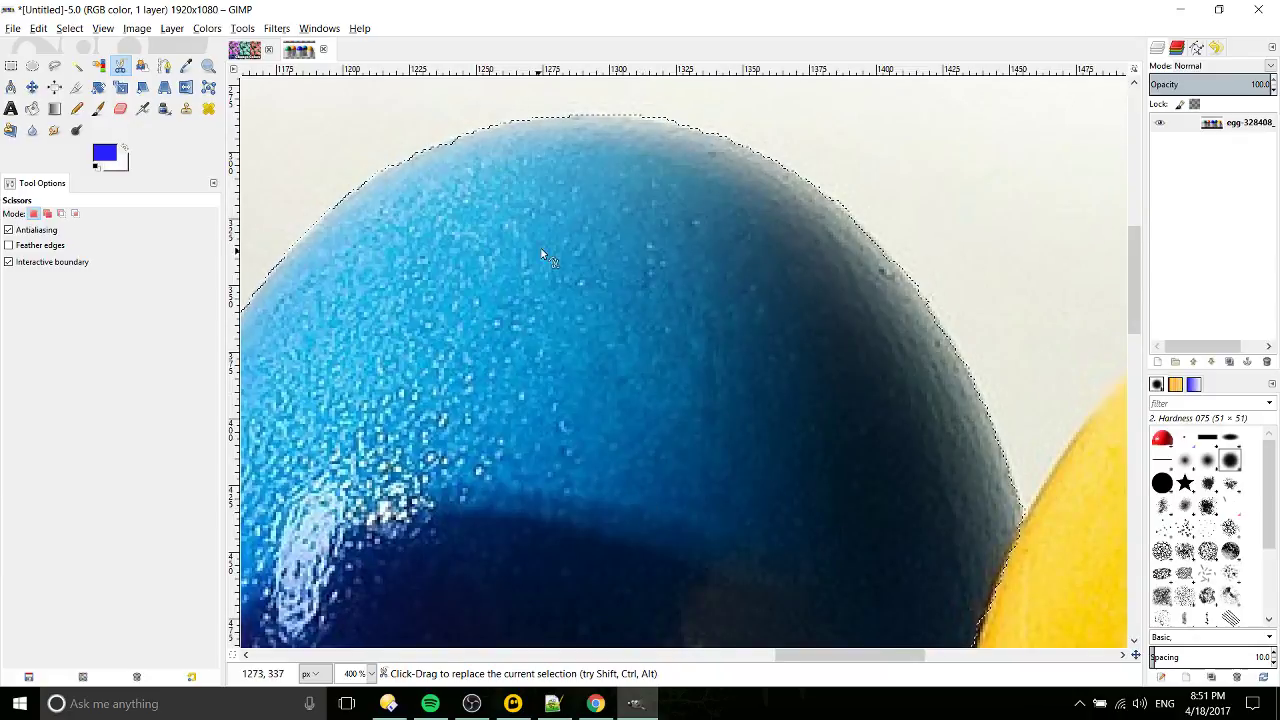
ctrl+scroll(590, 230, down, 1)
click(220, 29)
click(240, 63)
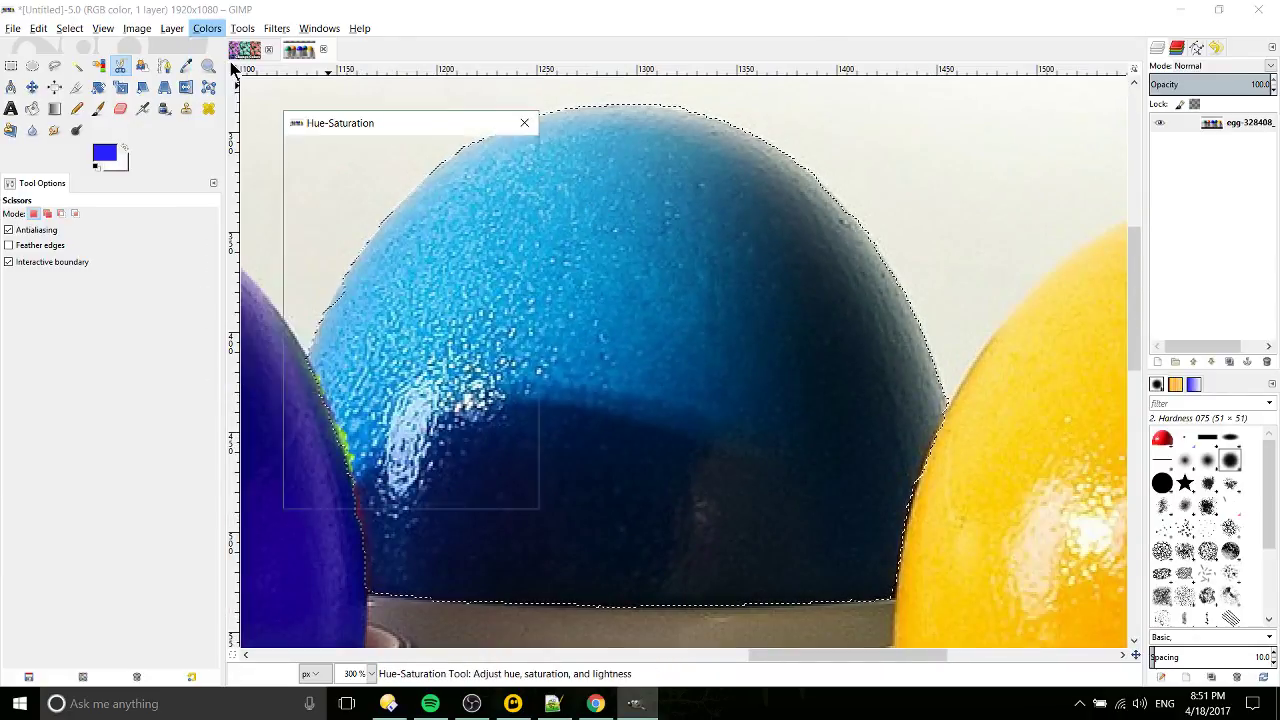
drag(421, 385, 353, 388)
drag(690, 318, 817, 280)
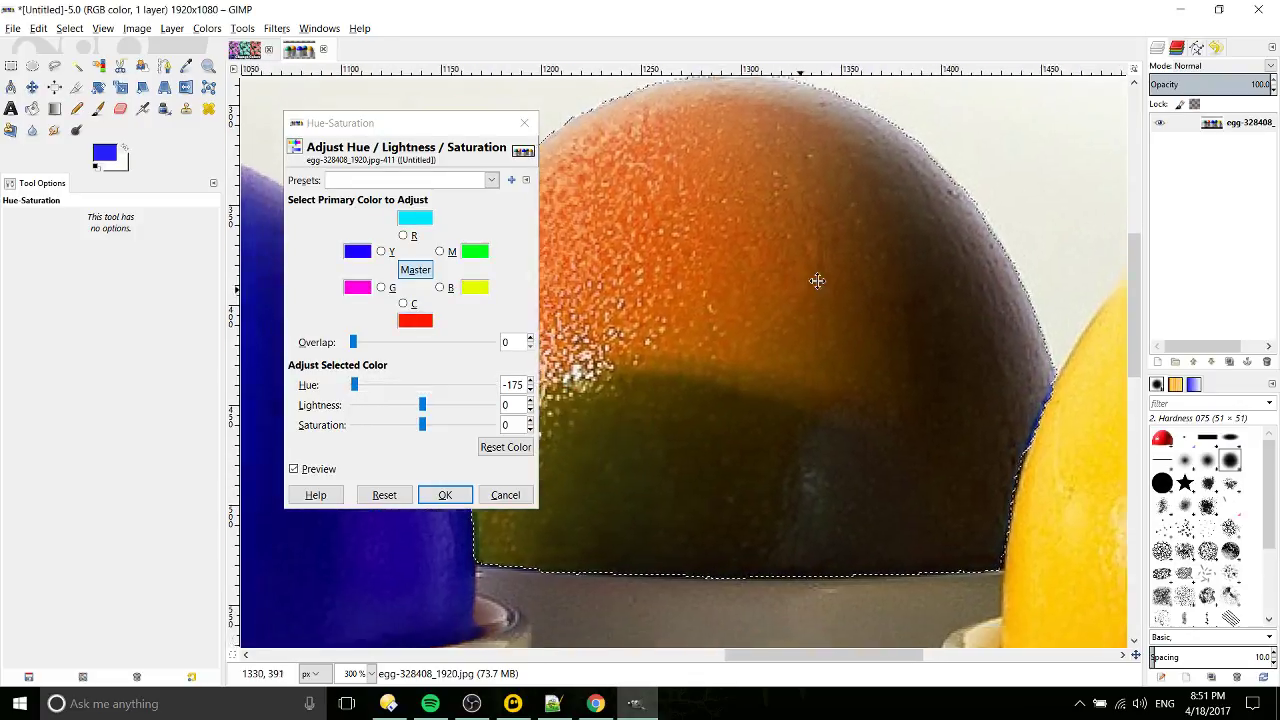
click(445, 495)
- Switch to Rectangle Select and clear the selection around the orange egg
click(11, 65)
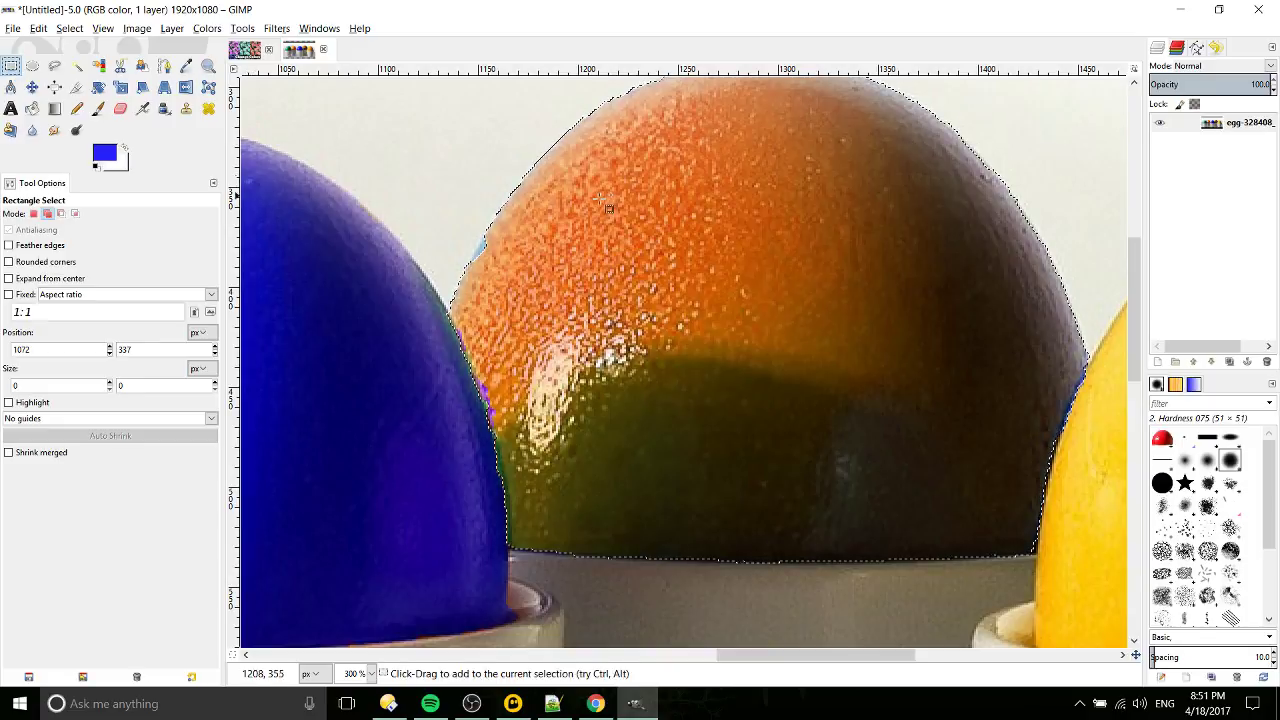
scroll(381, 150, down, 2)
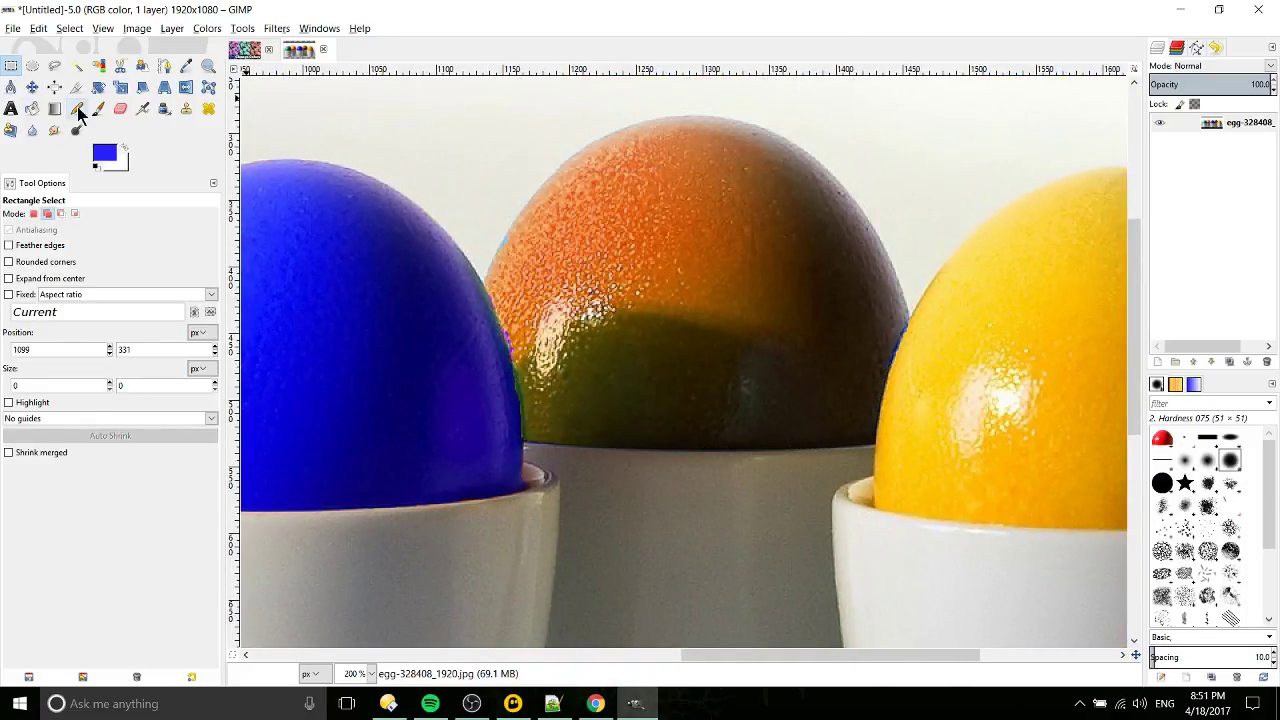
- Sample the orange from the recolored egg's bright side as the foreground color with the Color Picker
click(99, 108)
click(184, 65)
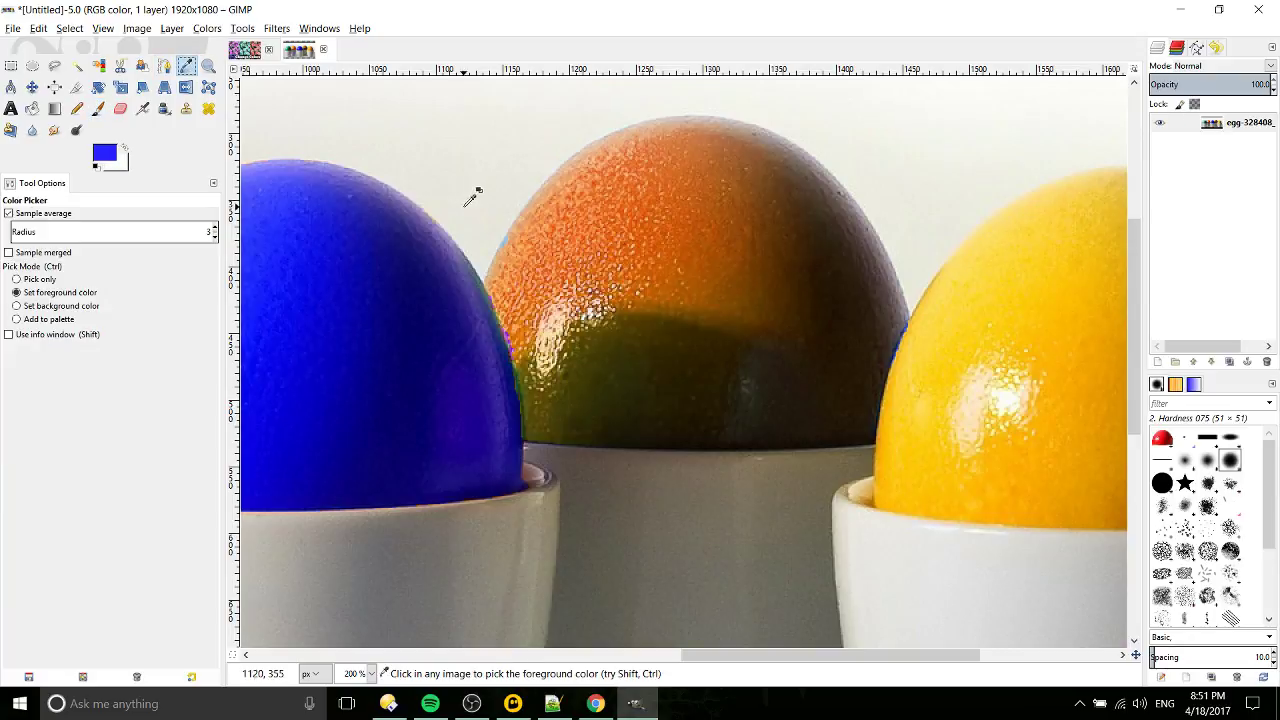
scroll(556, 205, up, 1)
click(575, 240)
scroll(452, 228, up, 1)
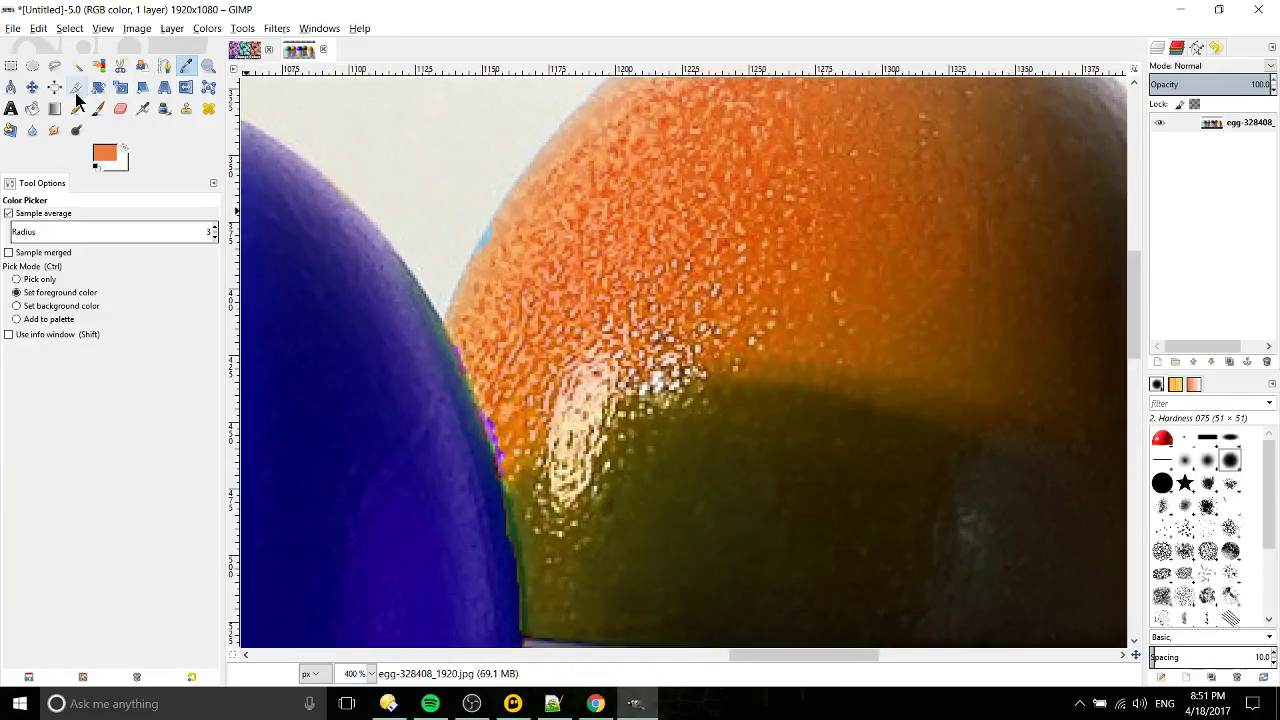
- Paint over the light blue and purple remnants along the orange egg's edge near the blue egg, using the Paintbrush in Hue mode
click(99, 108)
scroll(521, 217, up, 2)
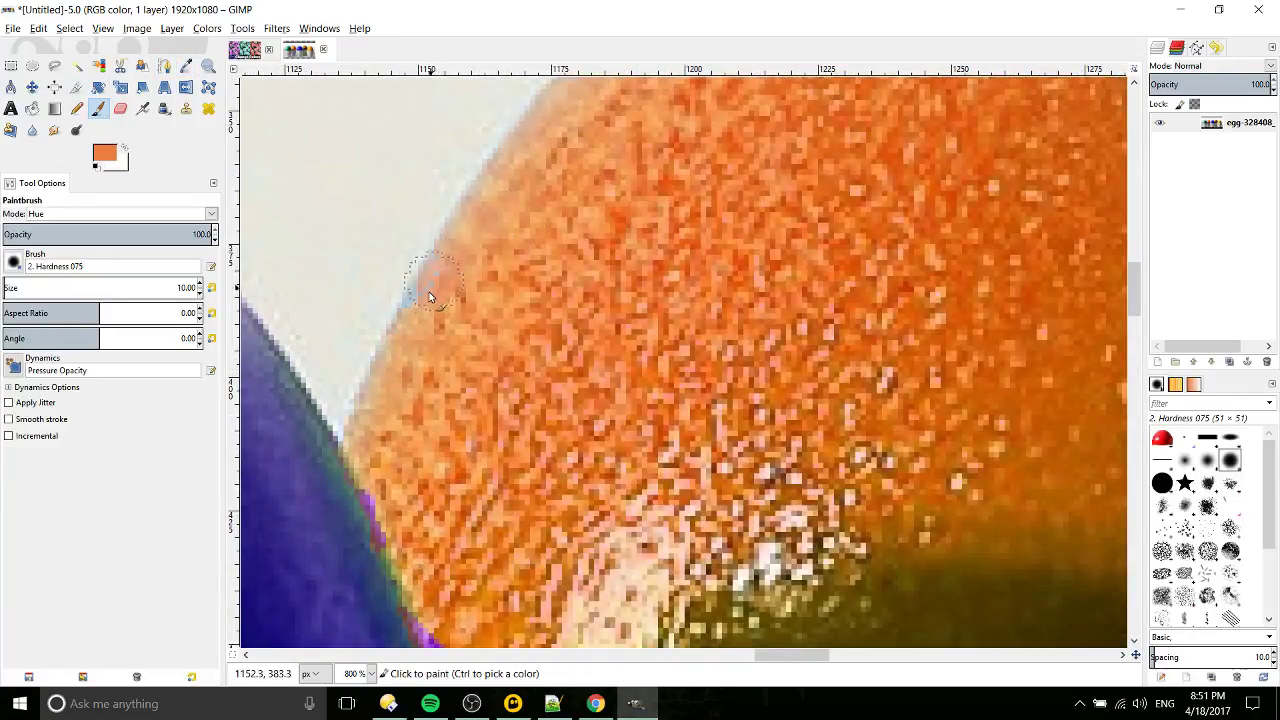
drag(430, 297, 418, 318)
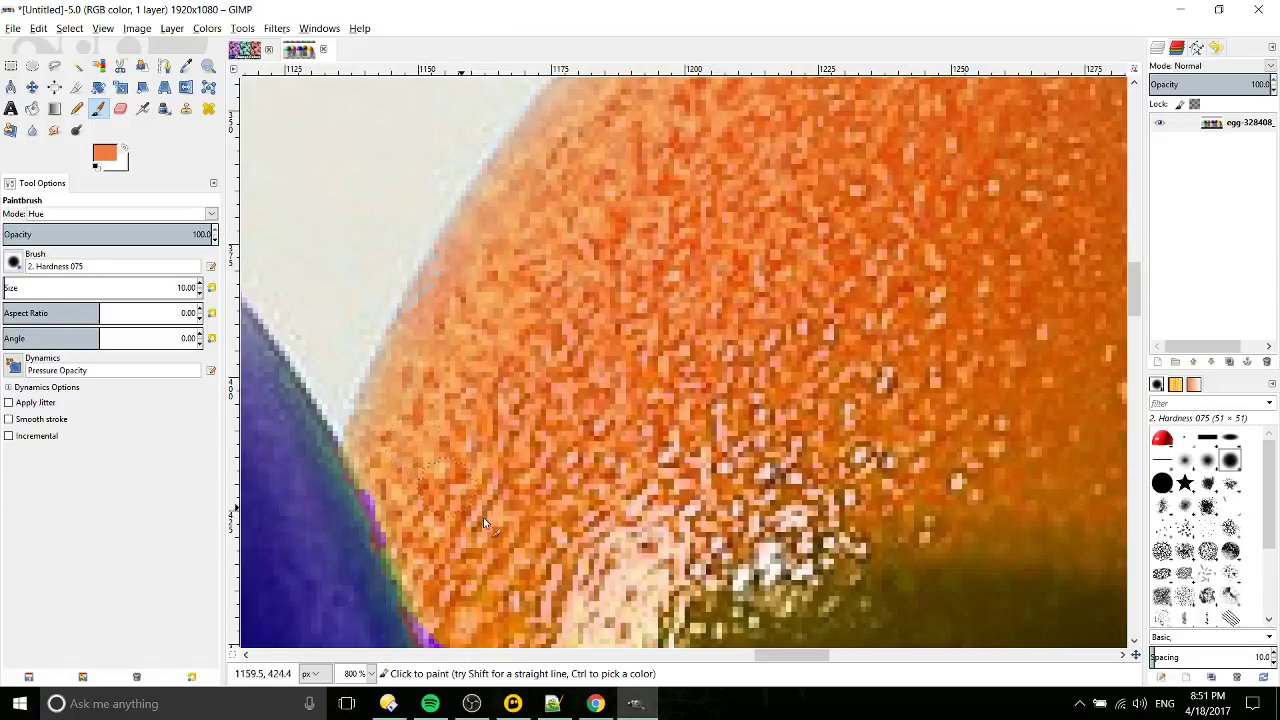
drag(483, 517, 564, 340)
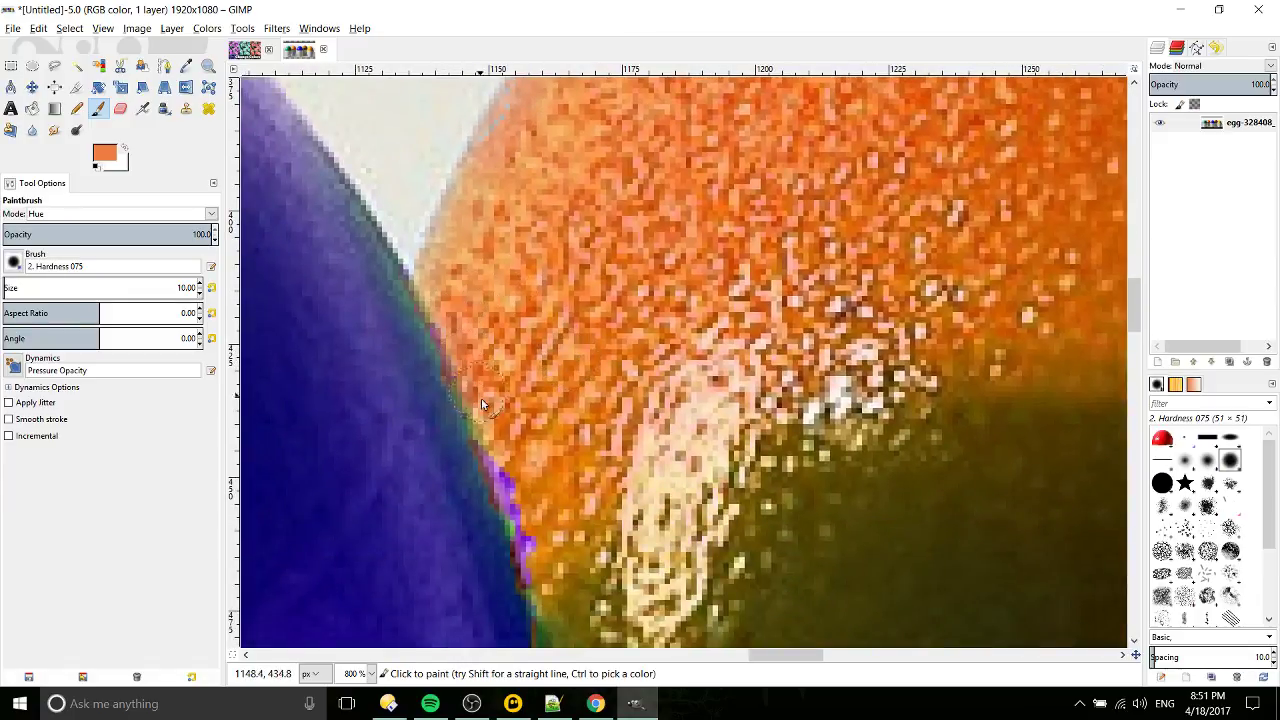
drag(481, 398, 531, 586)
scroll(634, 560, down, 2)
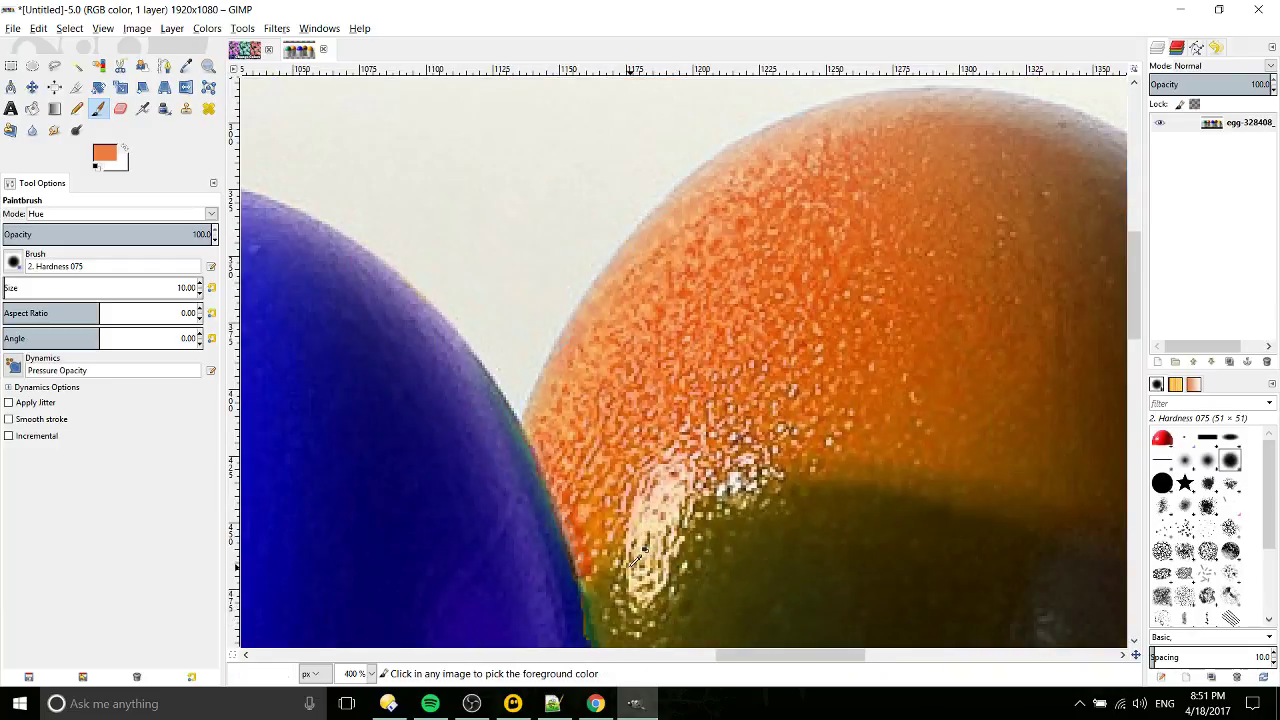
- Undo the last brush strokes at the border between the blue and orange eggs
mouse_move(634, 560)
mouse_down()
mouse_move(527, 357)
mouse_move(559, 508)
mouse_up()
key(ctrl+z)
key(ctrl+z)
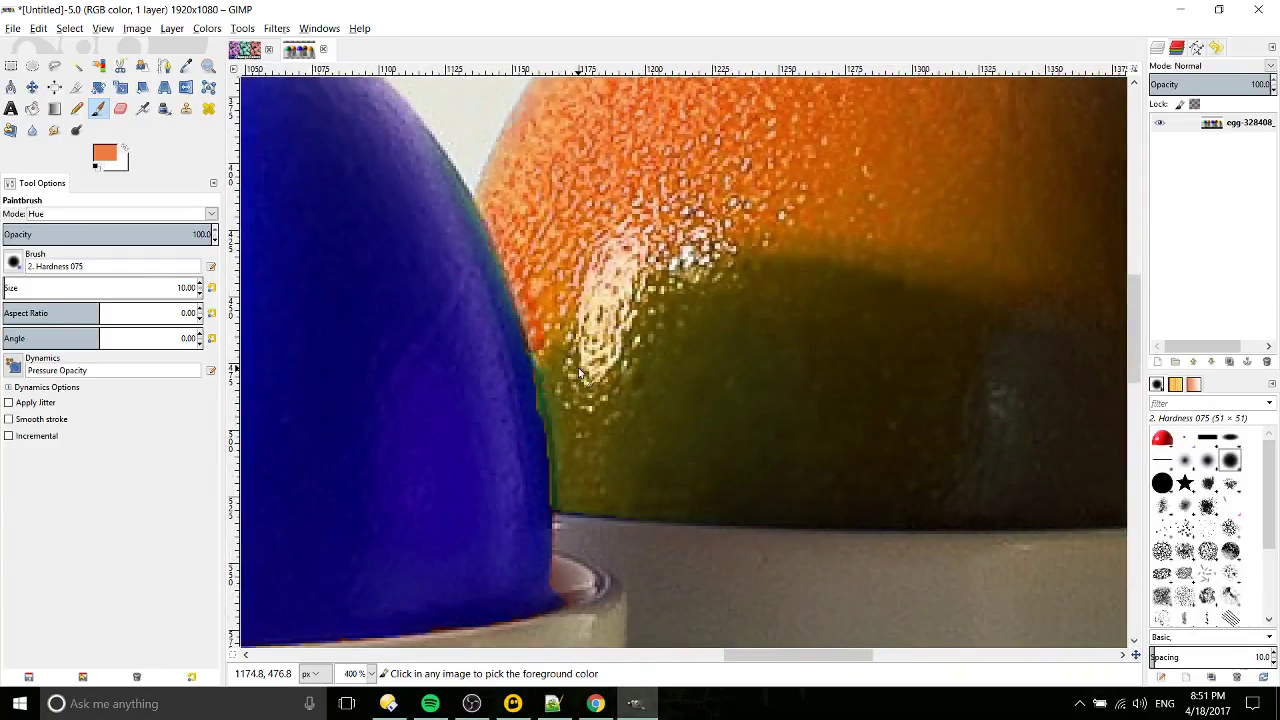
- Sample the dark brown from the orange egg's shadowed side beside the yellow egg as the foreground color
drag(807, 288, 773, 313)
scroll(773, 313, down, 2)
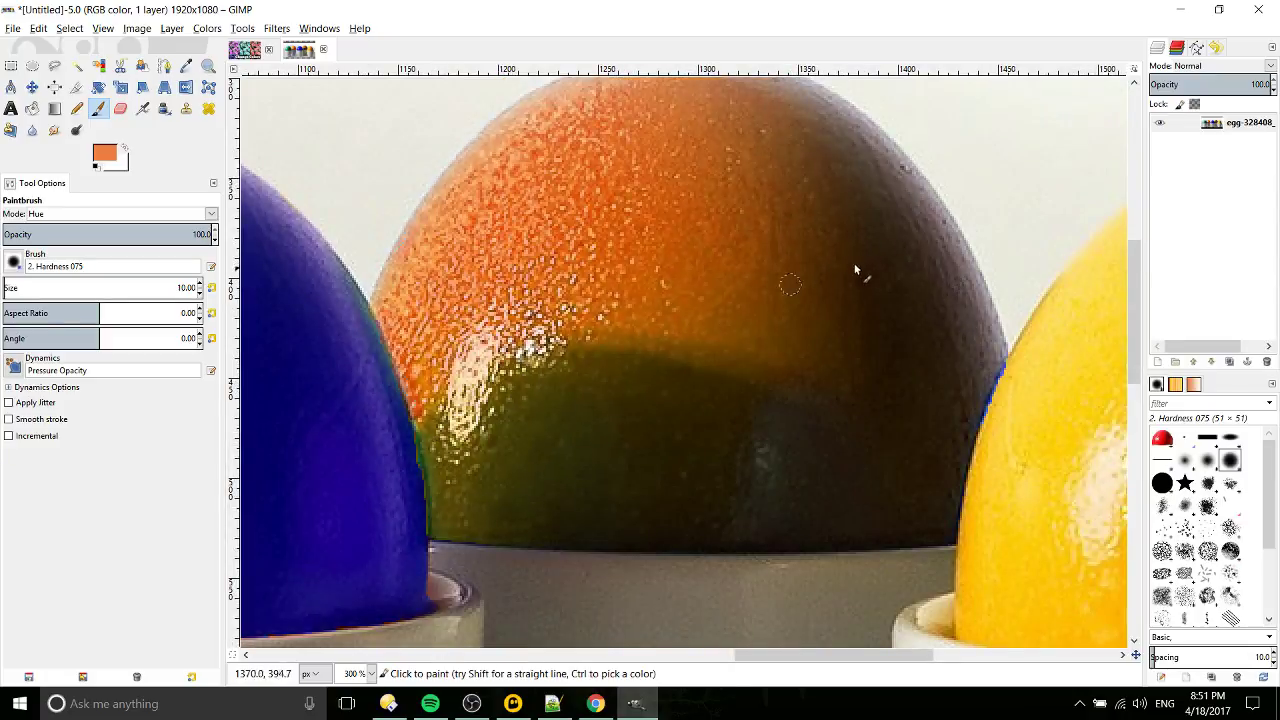
scroll(691, 297, up, 2)
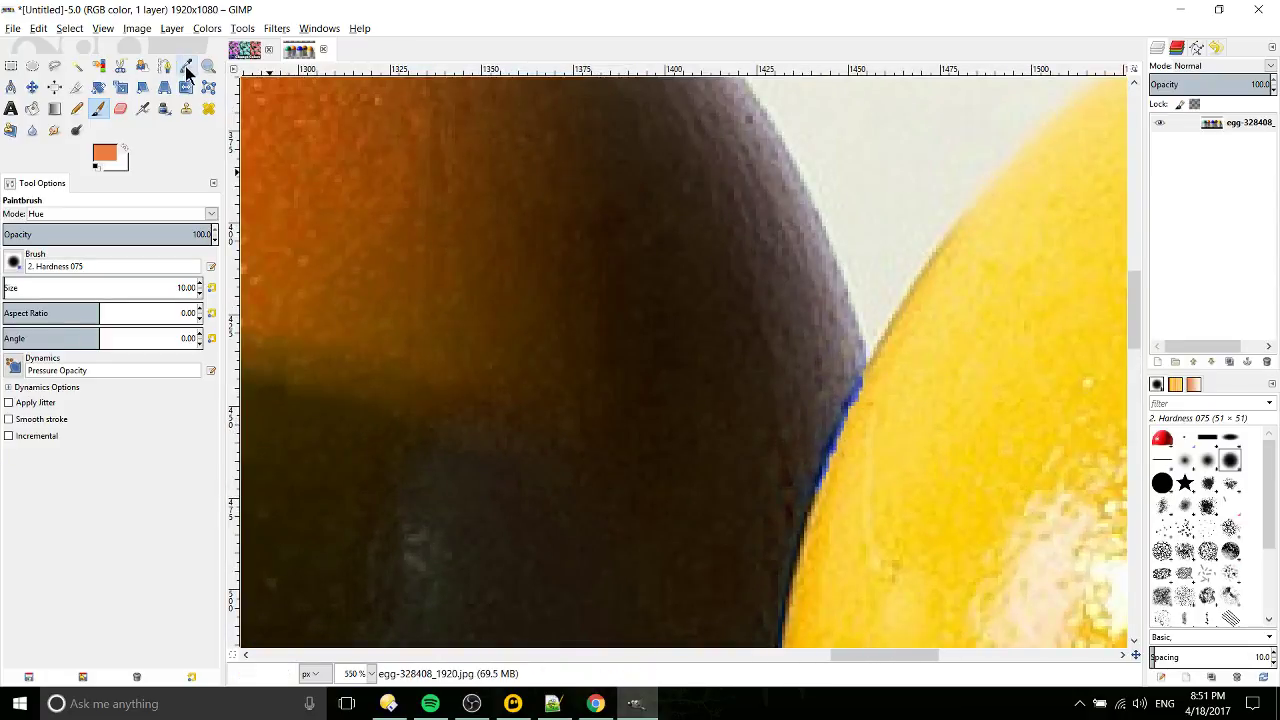
click(186, 67)
click(794, 420)
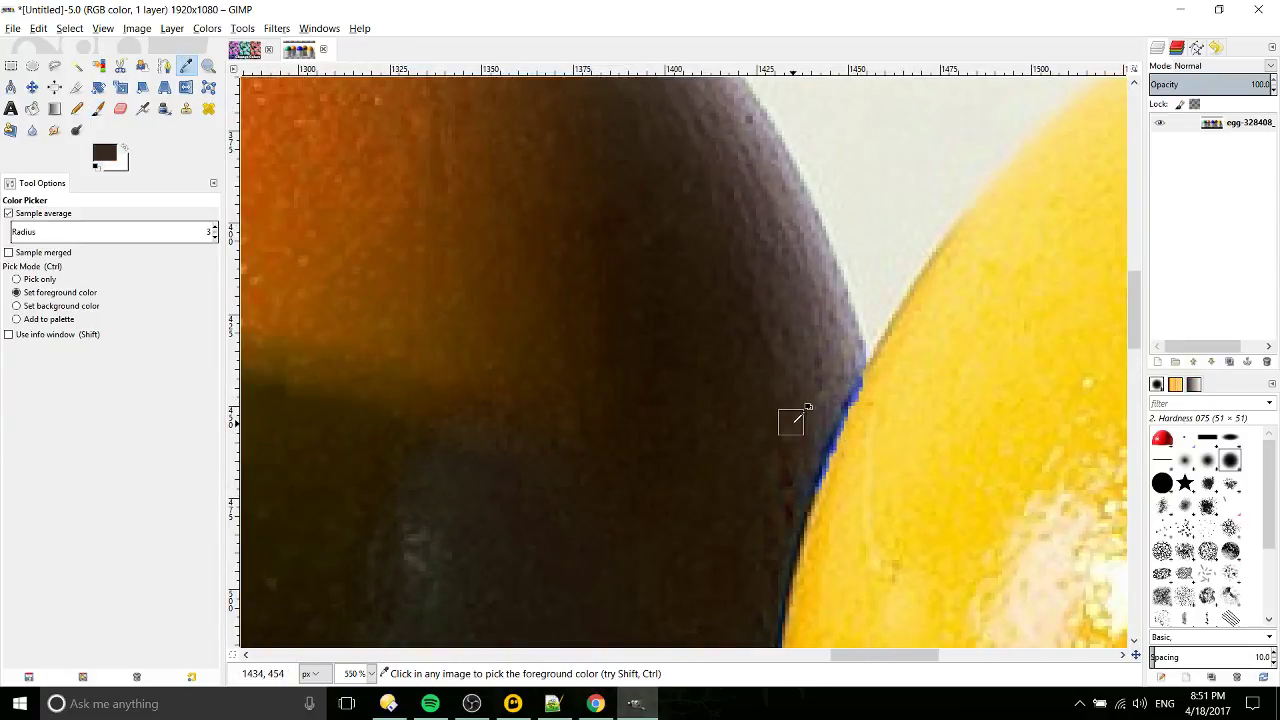
drag(765, 412, 610, 321)
- Resample a greyish tone at the dark egg's edge and paint it over the blue fringe beside the yellow egg with the Paintbrush
click(98, 109)
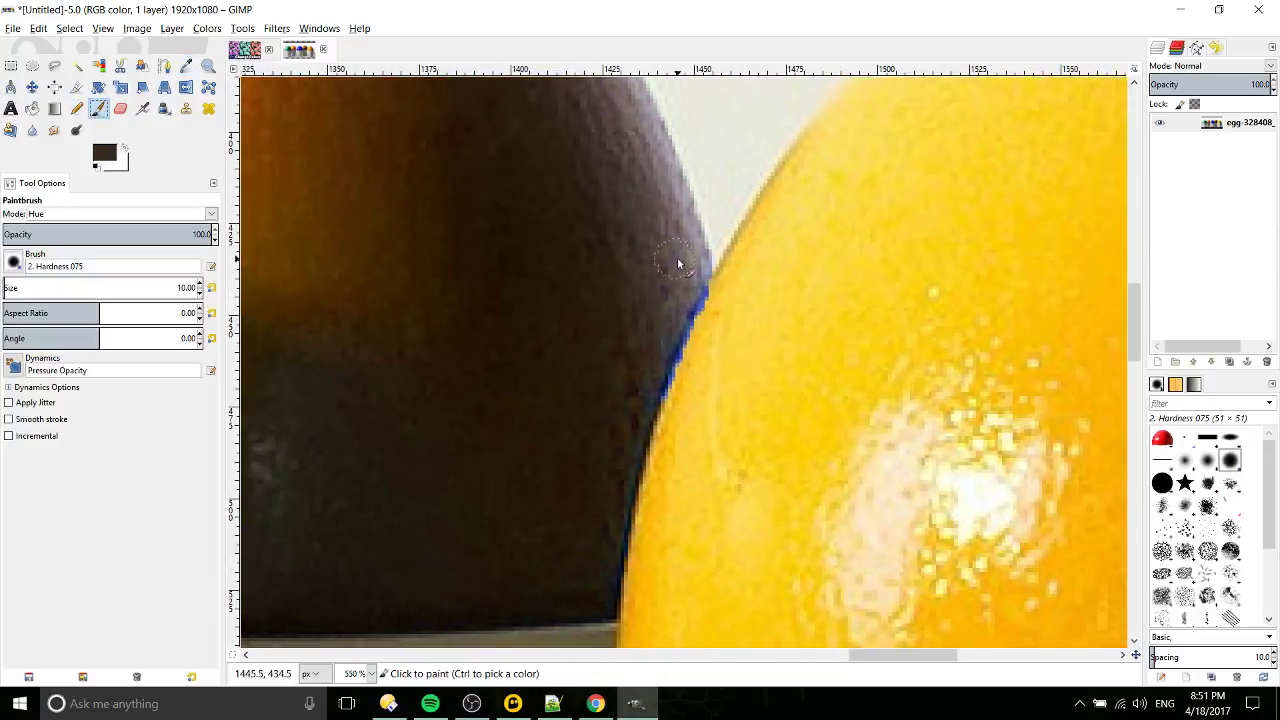
ctrl+click(703, 275)
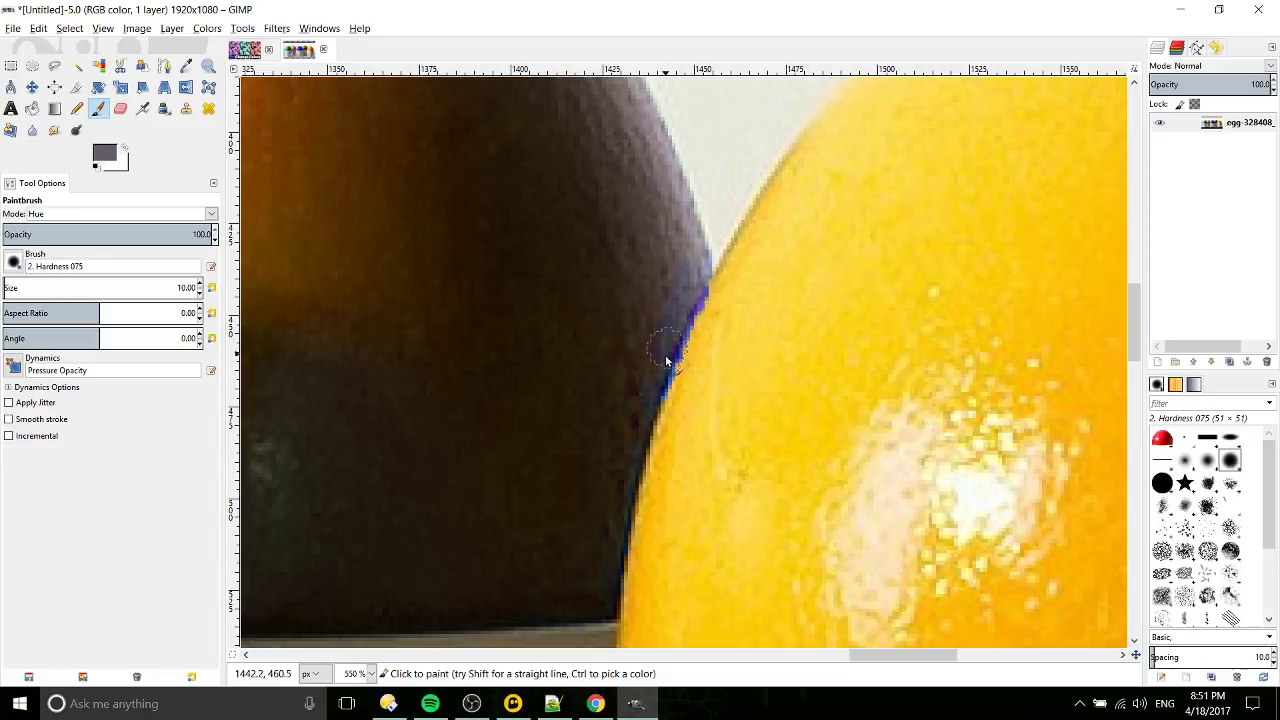
mouse_move(666, 357)
mouse_down()
mouse_move(653, 394)
mouse_move(633, 404)
mouse_move(689, 316)
mouse_up()
scroll(610, 410, down, 2)
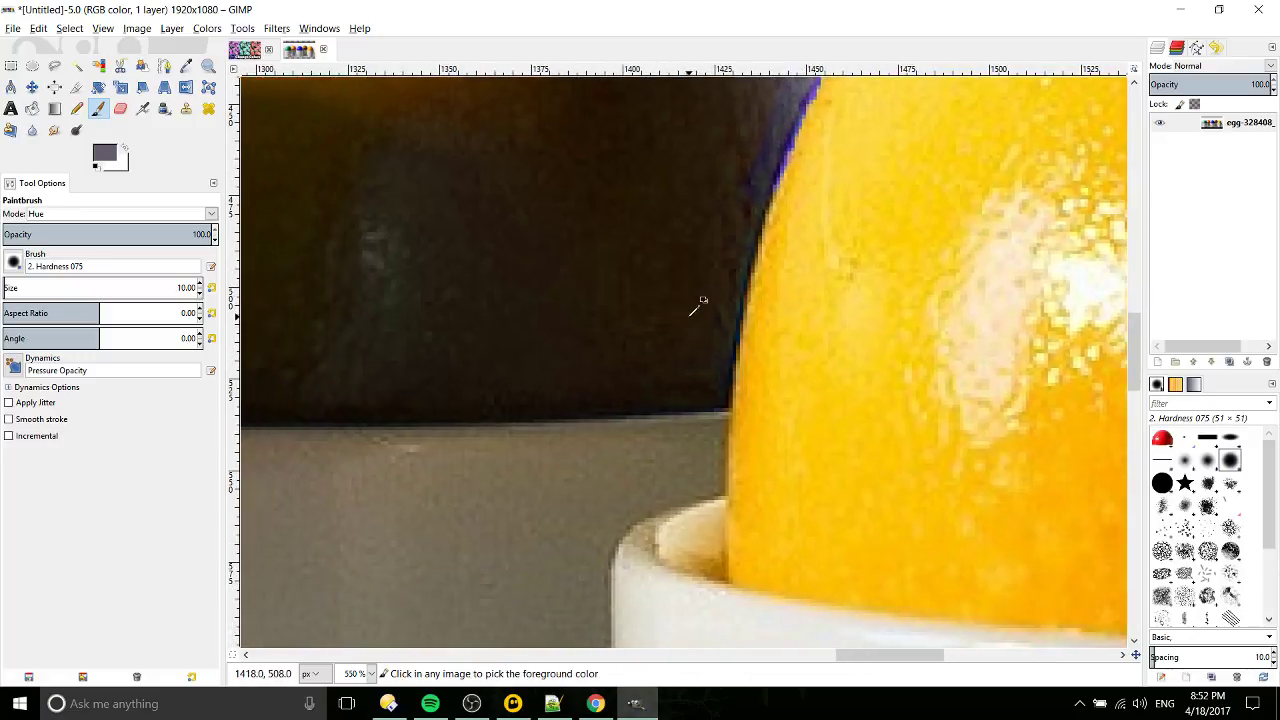
- Sample the olive tone from the orange egg's shaded lower part and paint it over the green fringe beside the blue egg
scroll(689, 316, down, 1)
drag(524, 325, 790, 314)
drag(505, 322, 722, 305)
drag(530, 212, 575, 231)
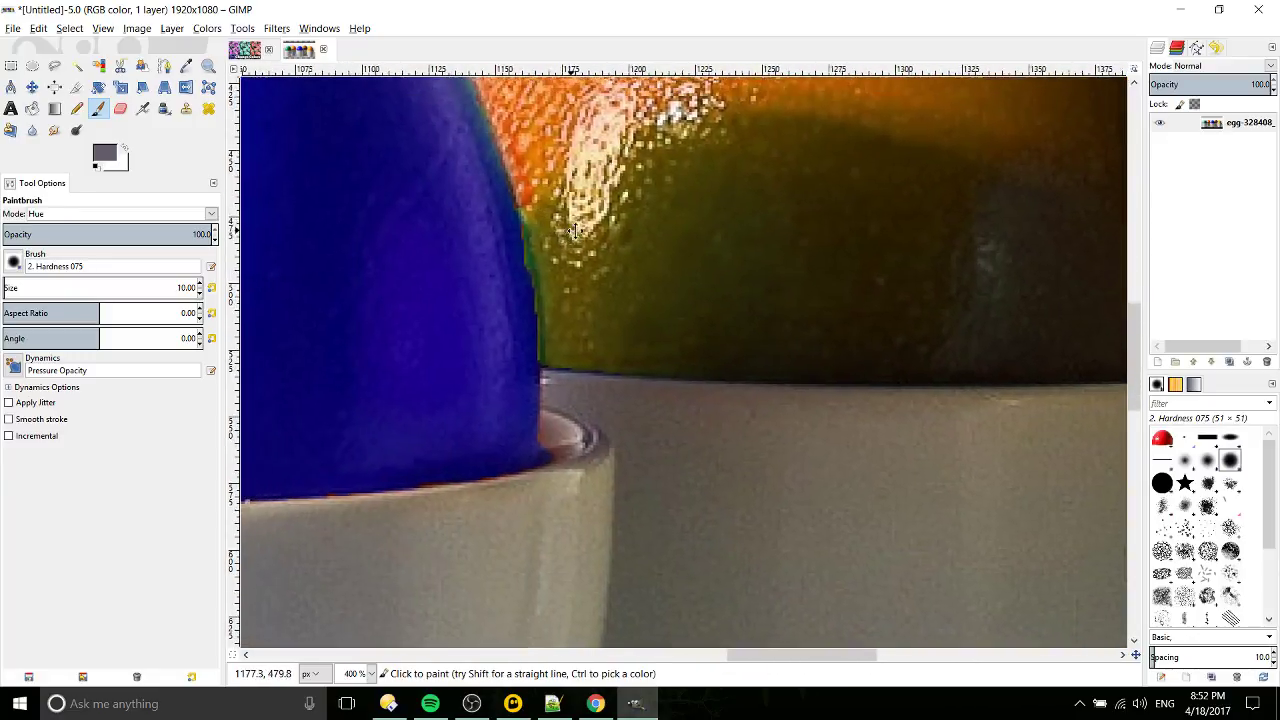
scroll(574, 231, left, 1)
click(186, 65)
click(577, 277)
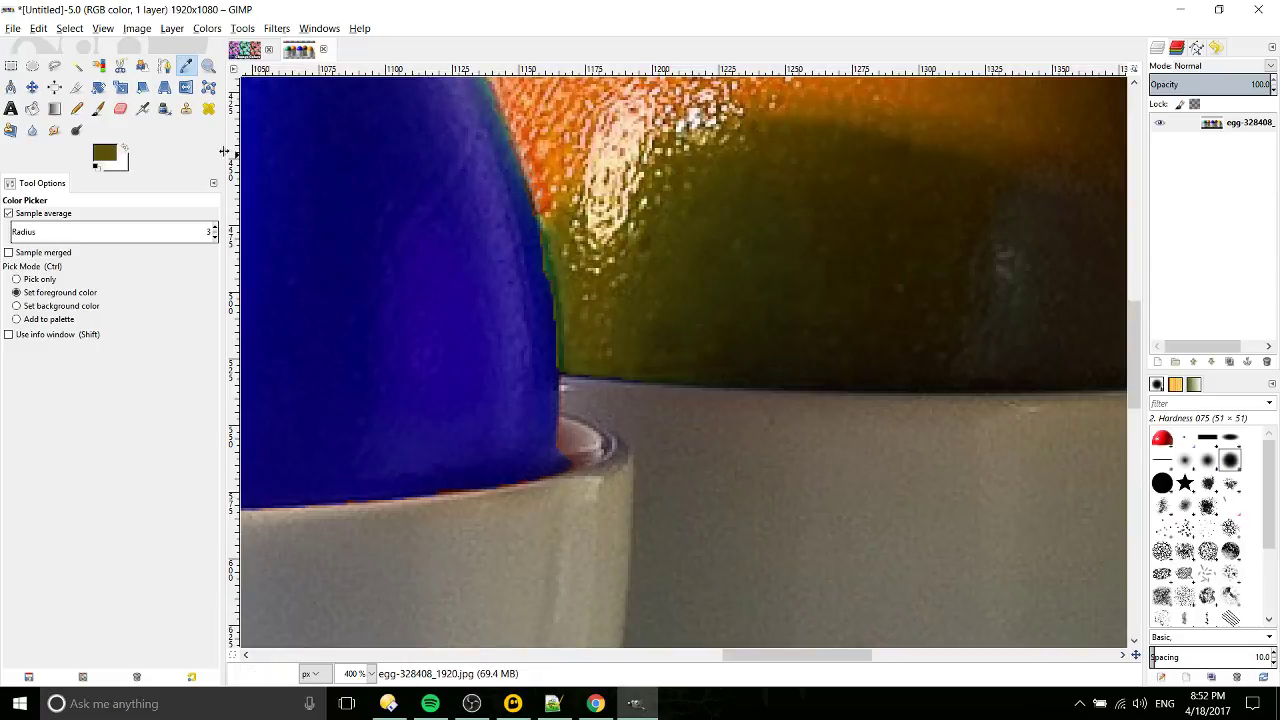
key(p)
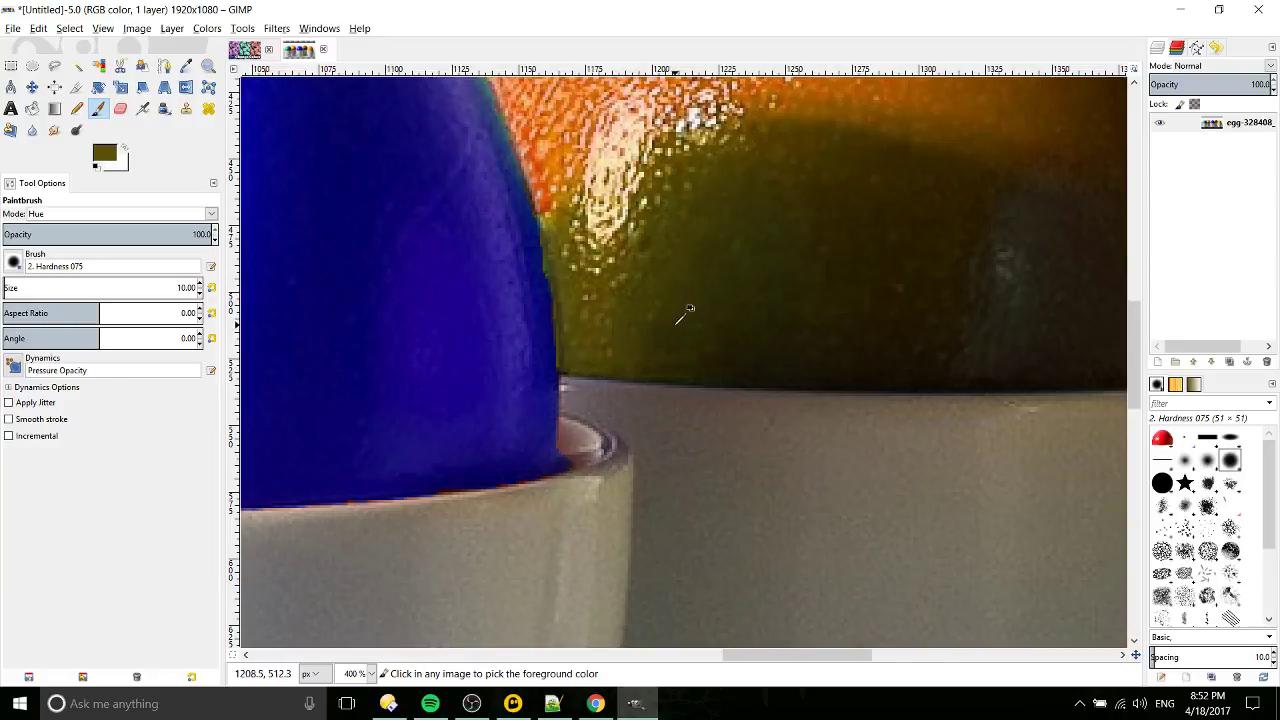
- Examine the cleaned borders of the recolored eggs up close and across the whole image
scroll(683, 309, down, 3)
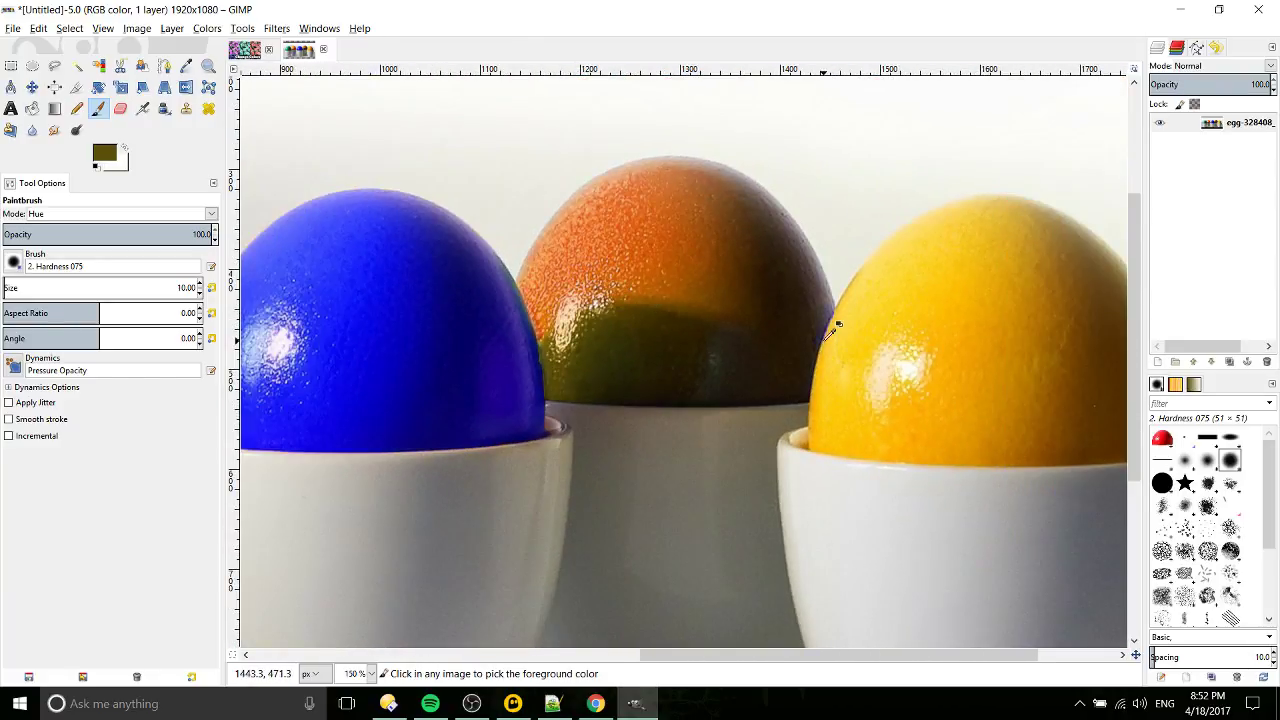
scroll(834, 304, up, 2)
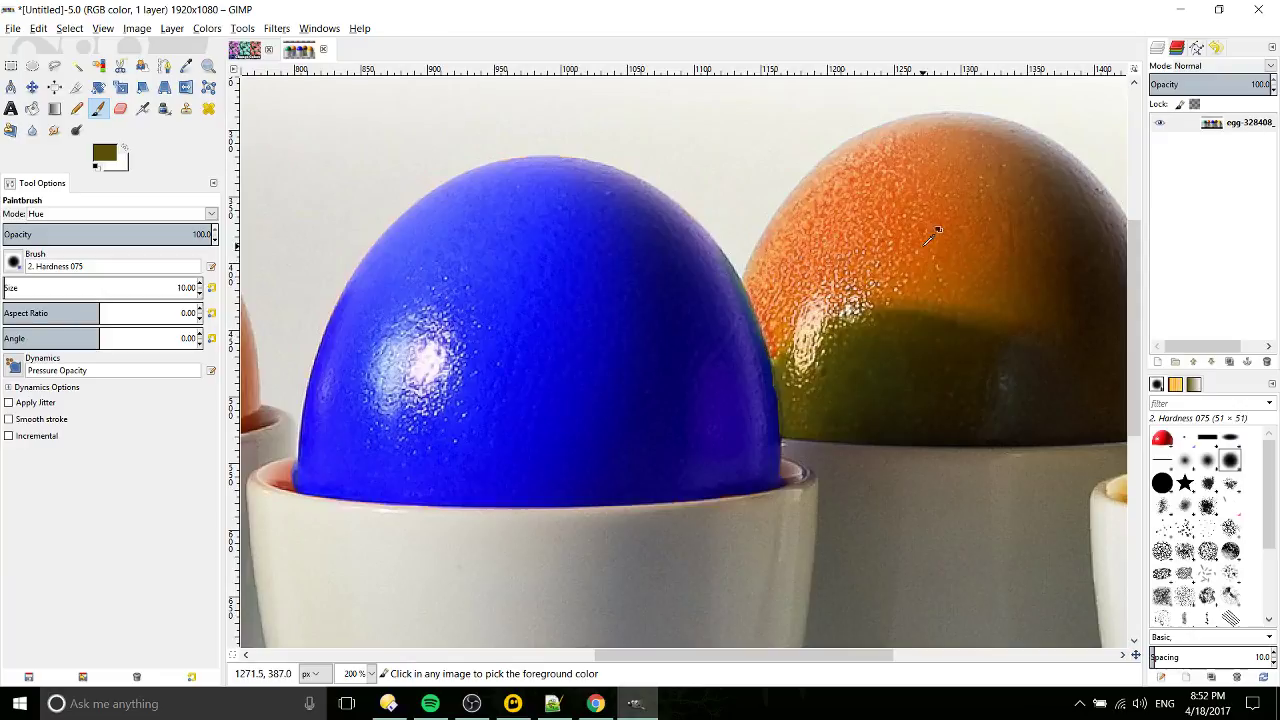
scroll(990, 234, down, 4)
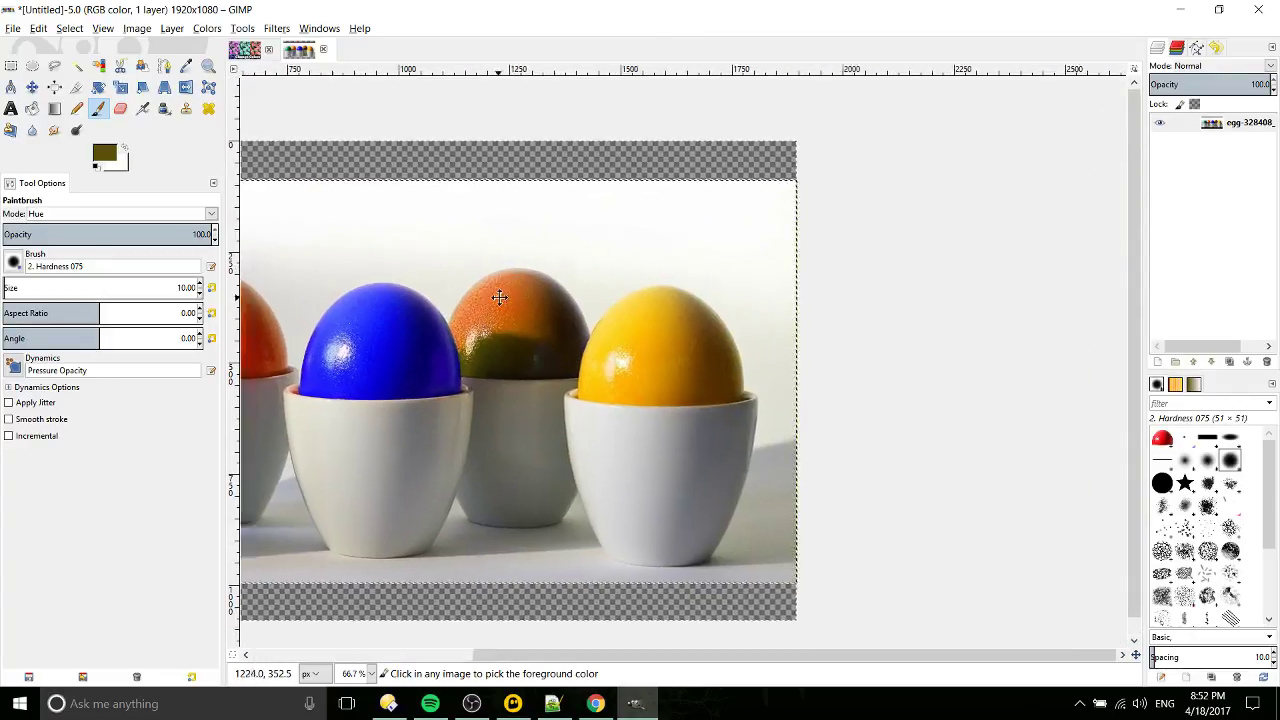
drag(499, 297, 449, 293)
drag(471, 339, 834, 306)
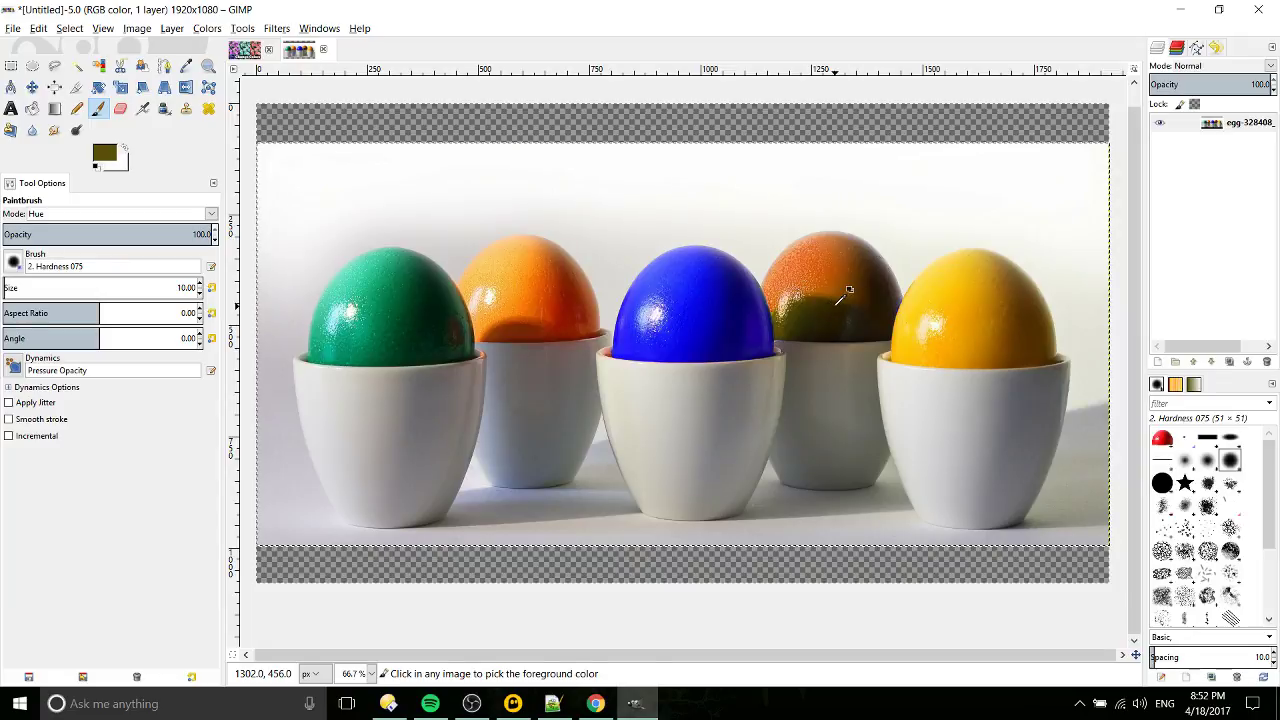